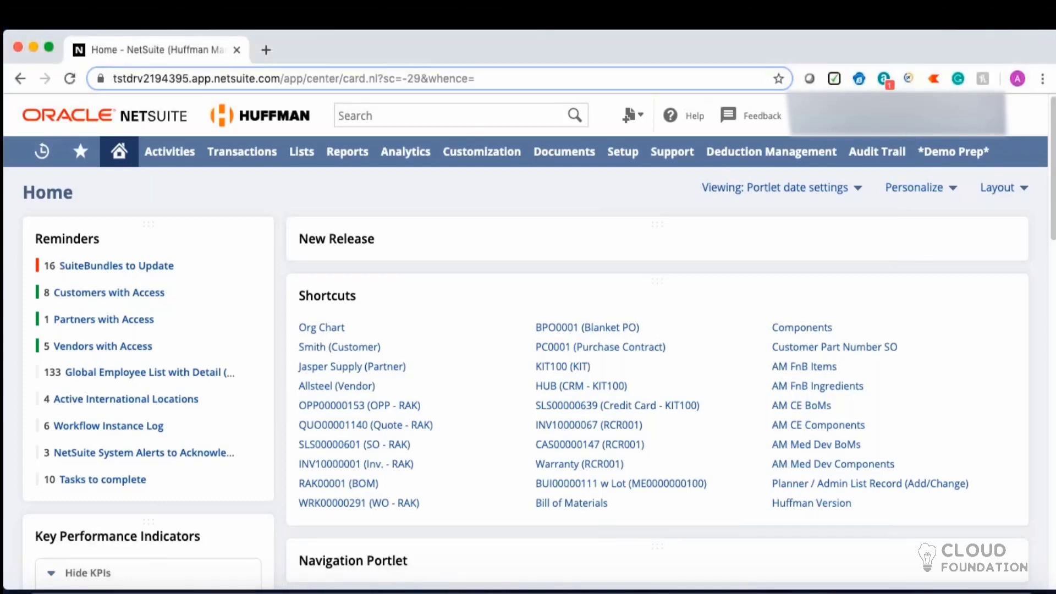
Open the Subsidiaries list from the company setup classifications in a new browser tab.
mouse_move(903, 115)
mouse_move(925, 114)
mouse_move(628, 164)
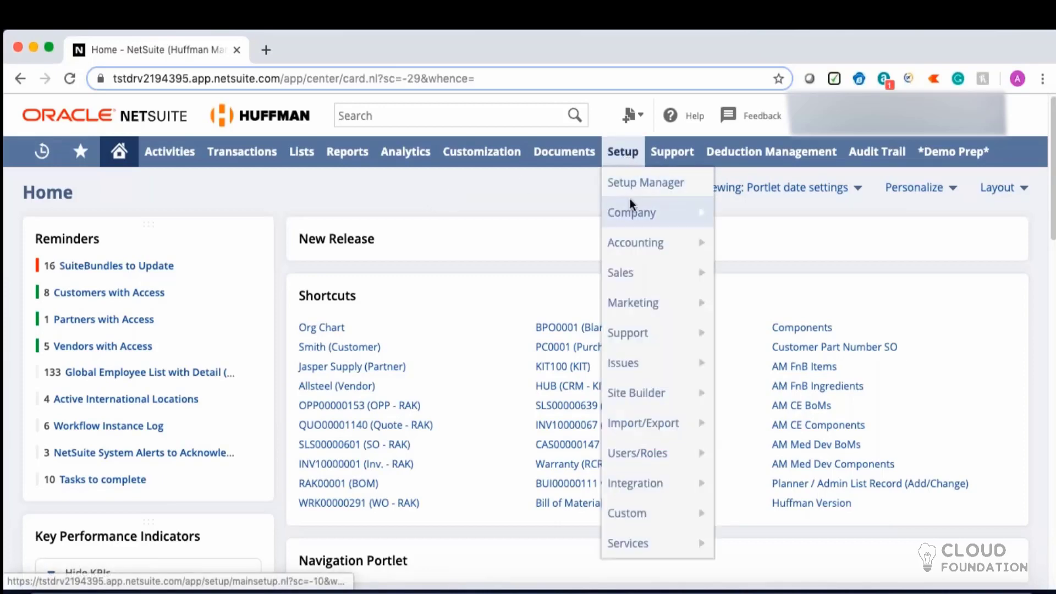
mouse_move(634, 203)
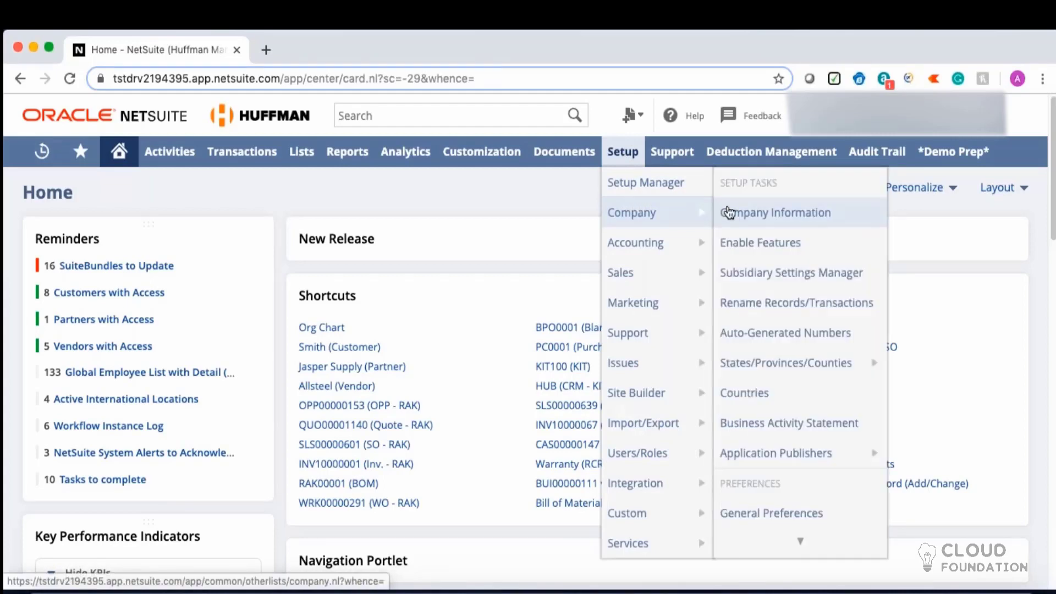
scroll(729, 213, down, 5)
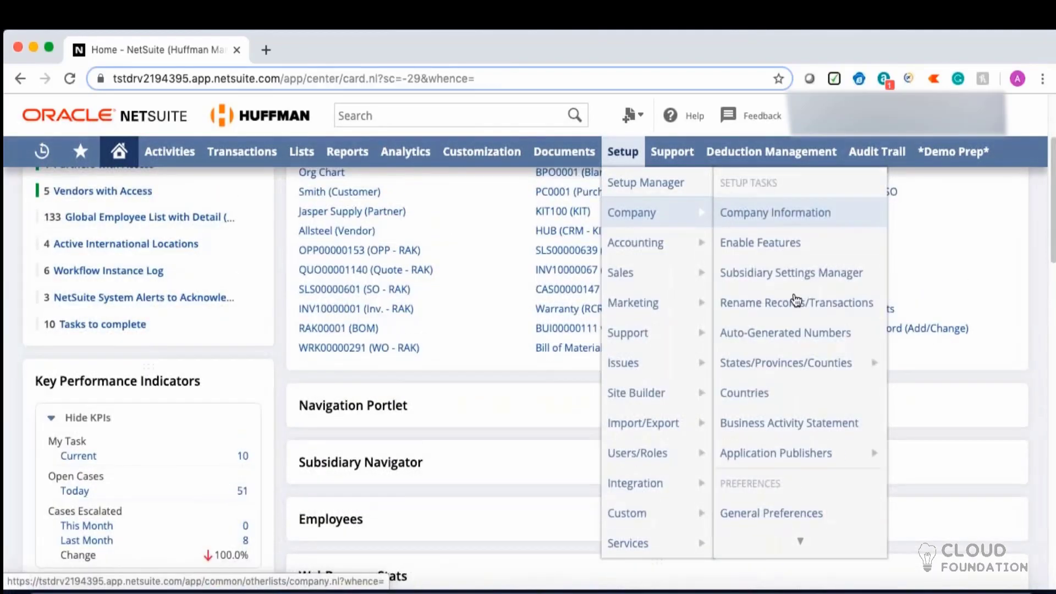
scroll(818, 342, down, 5)
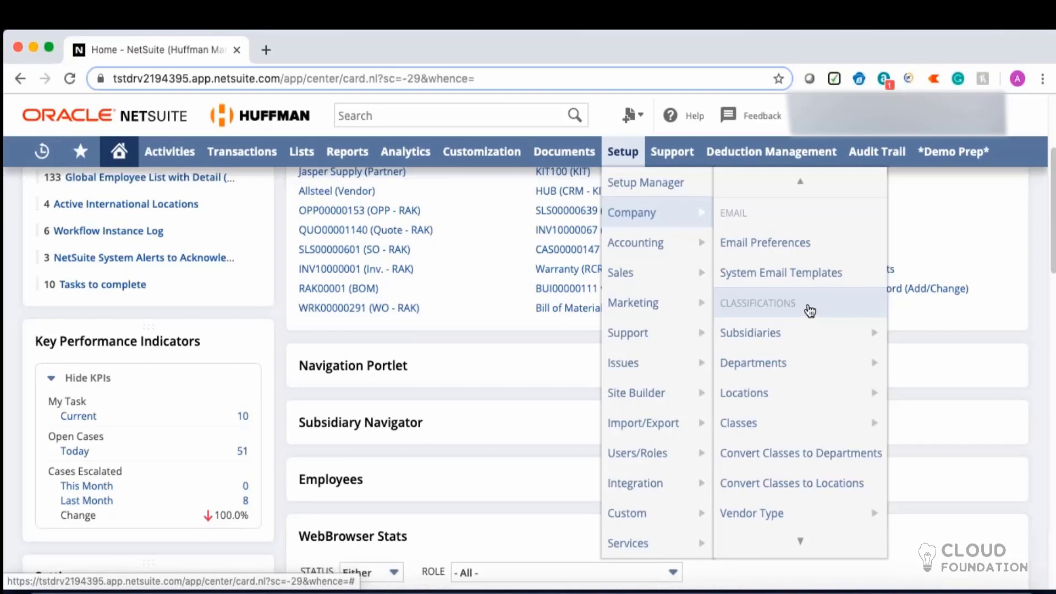
mouse_move(733, 147)
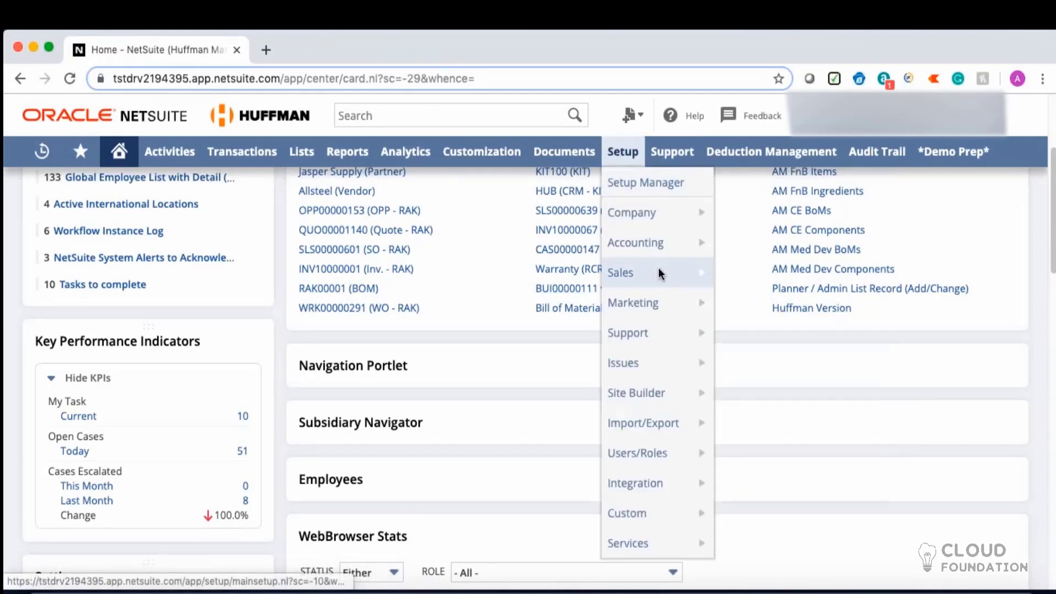
scroll(802, 393, down, 3)
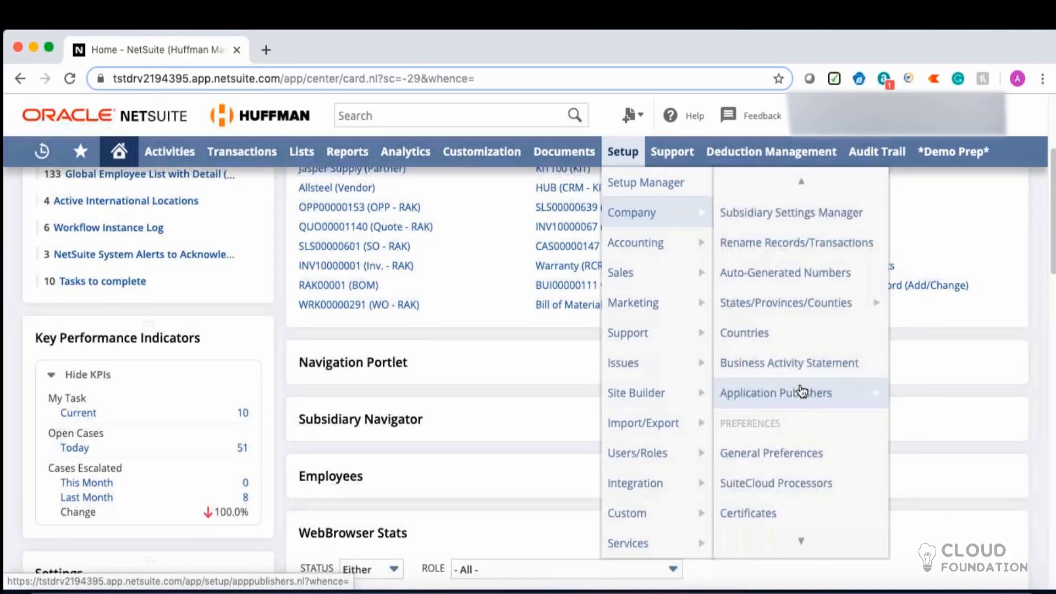
scroll(802, 393, down, 5)
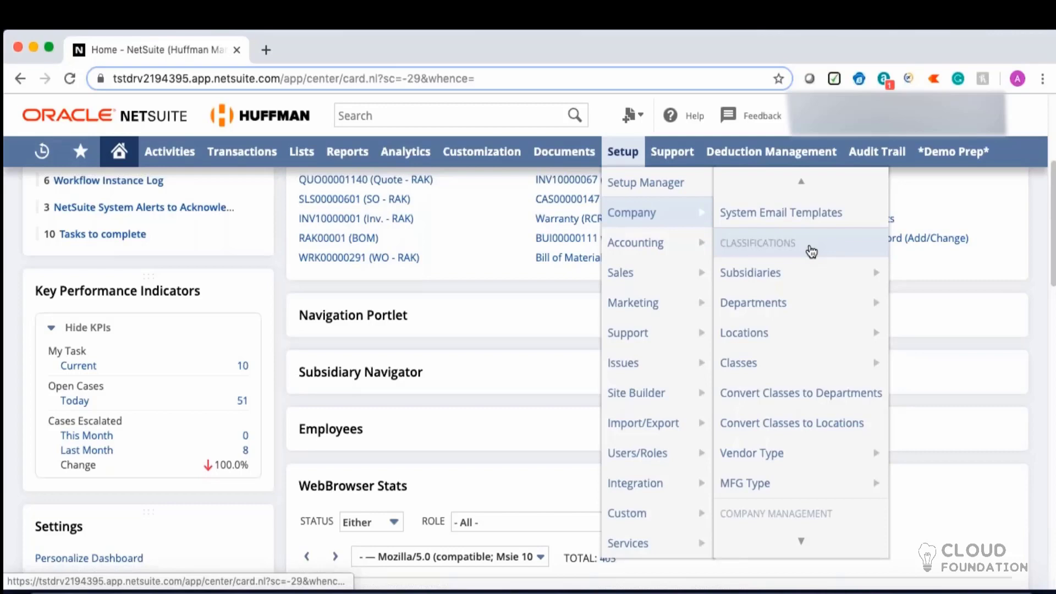
mouse_move(766, 280)
mouse_move(781, 280)
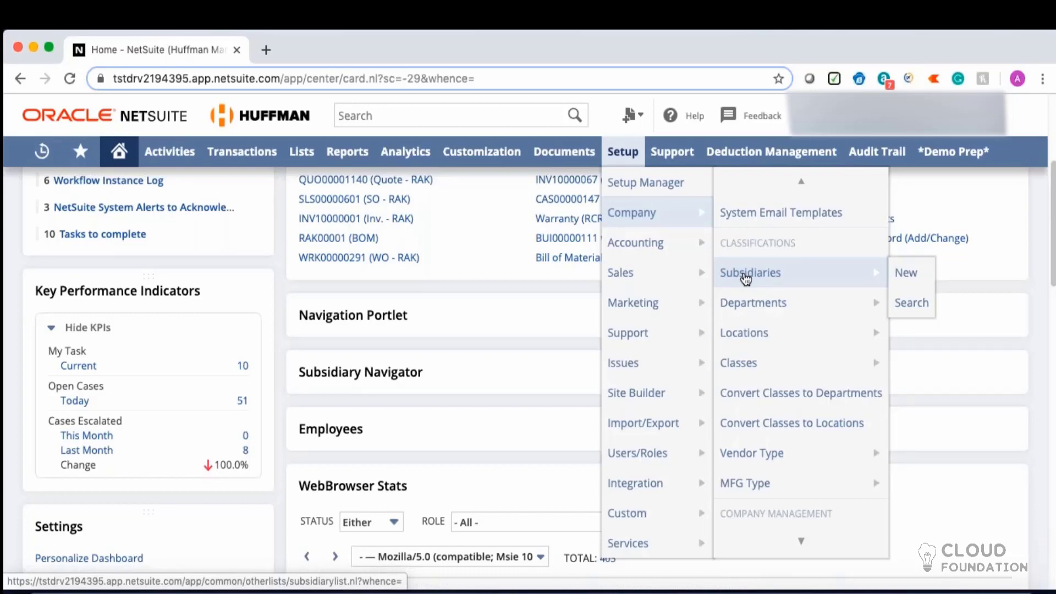
right_click(744, 276)
right_click(765, 276)
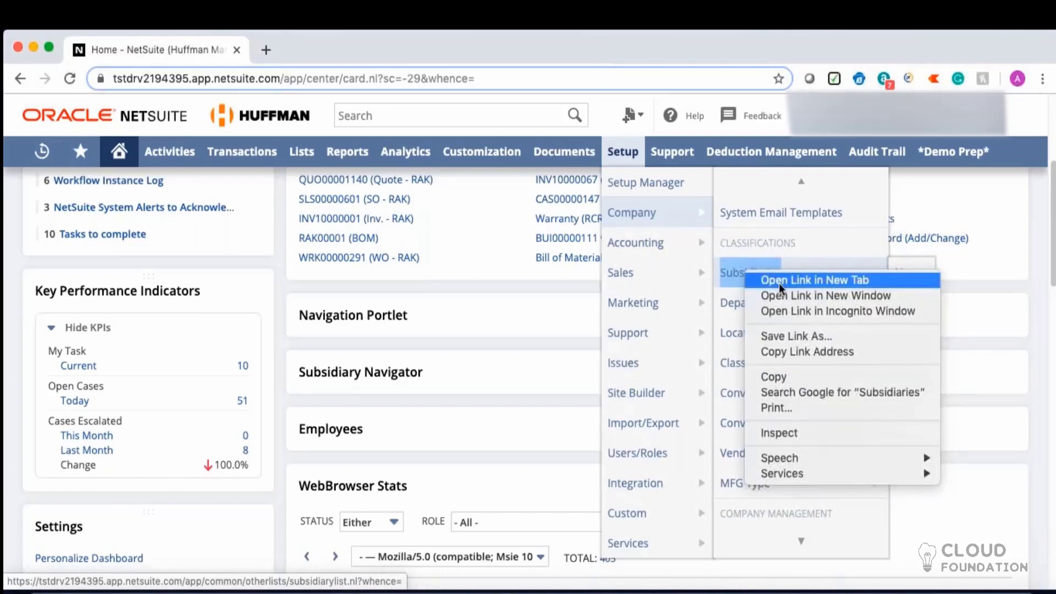
click(779, 282)
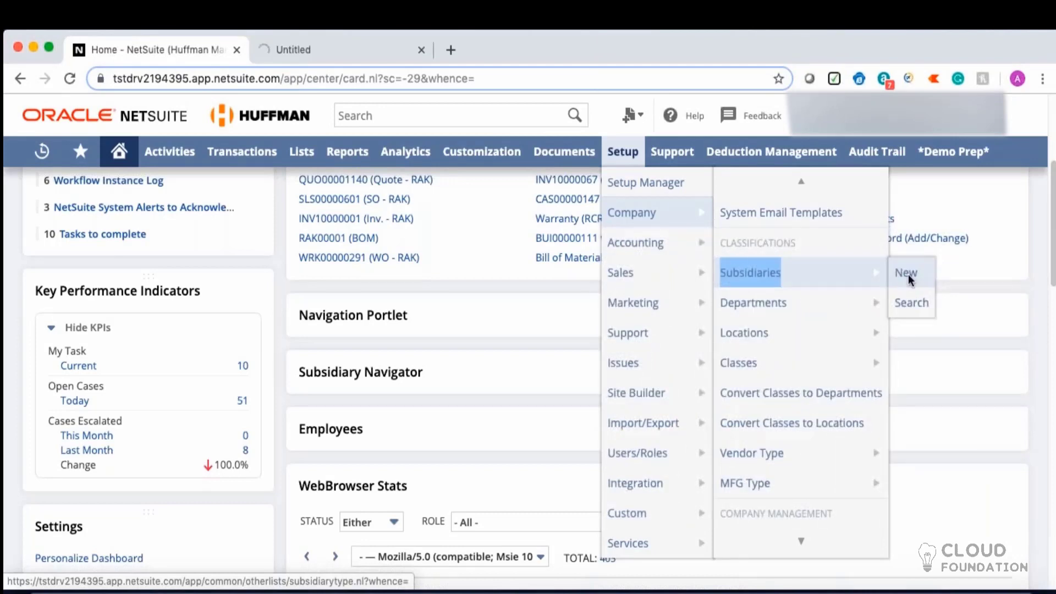
Open a blank new-subsidiary form in another browser tab and bring it into view.
right_click(909, 274)
click(784, 283)
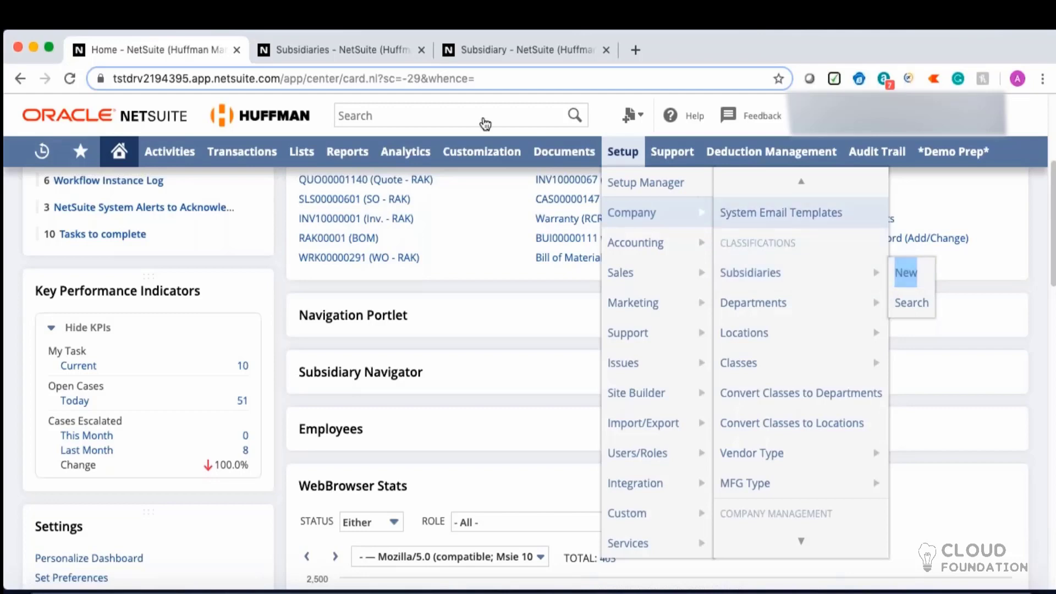
click(498, 50)
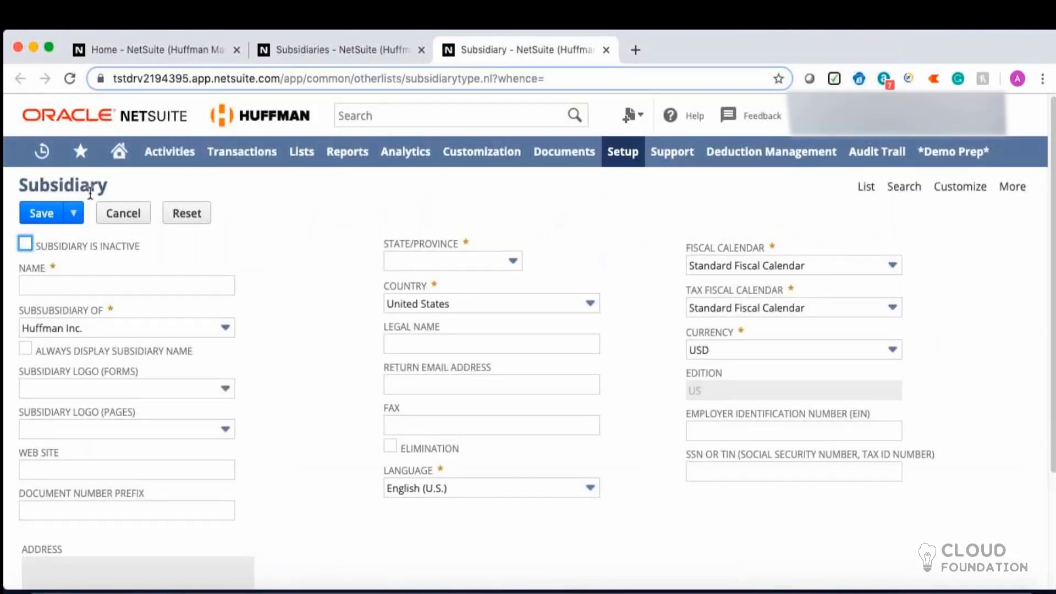
drag(18, 183, 122, 210)
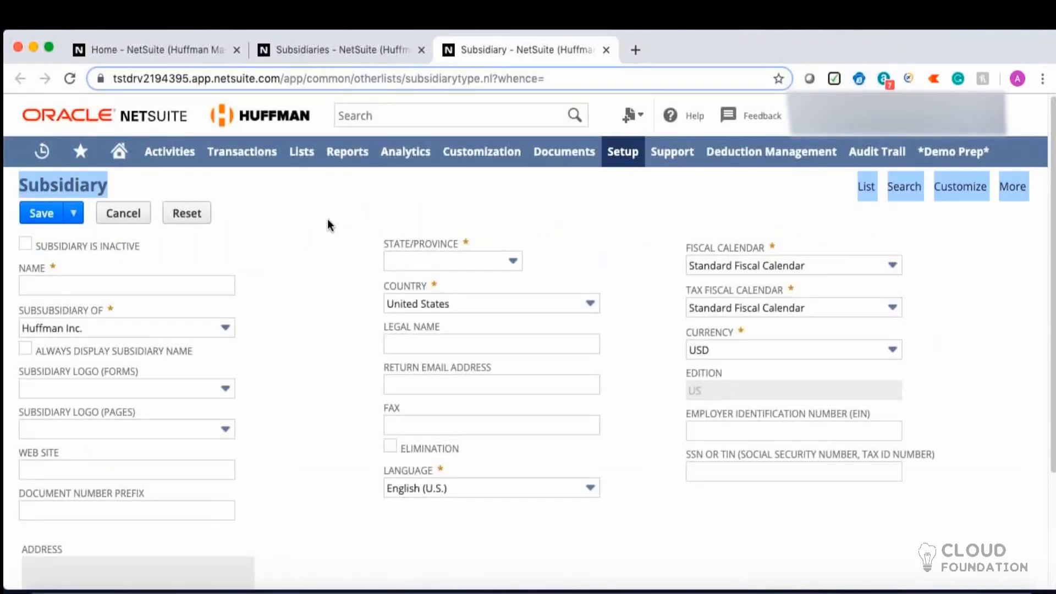
click(328, 226)
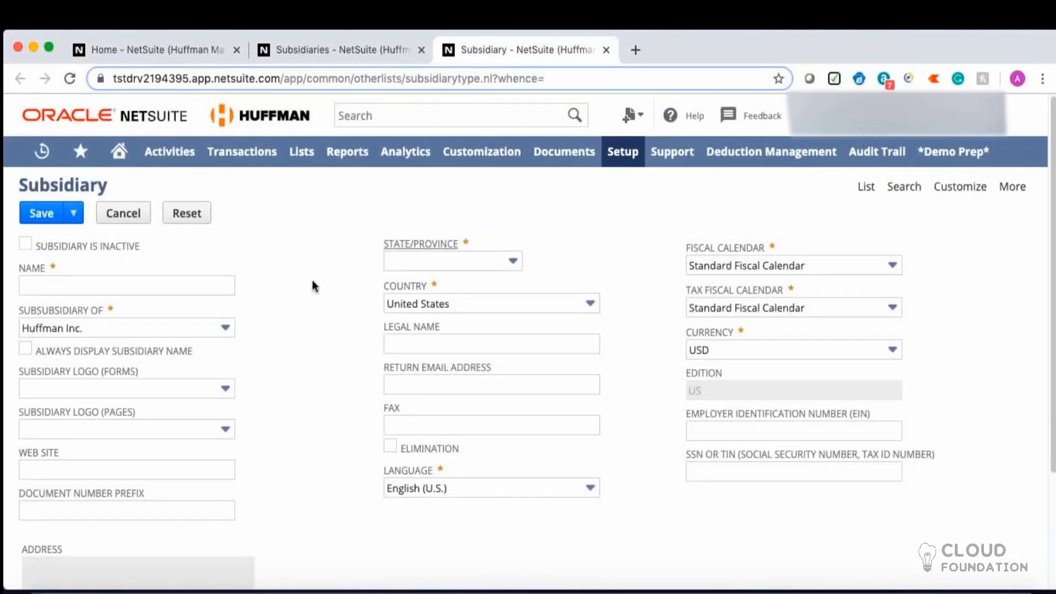
Return to the Subsidiaries list and collapse its filters section.
click(344, 52)
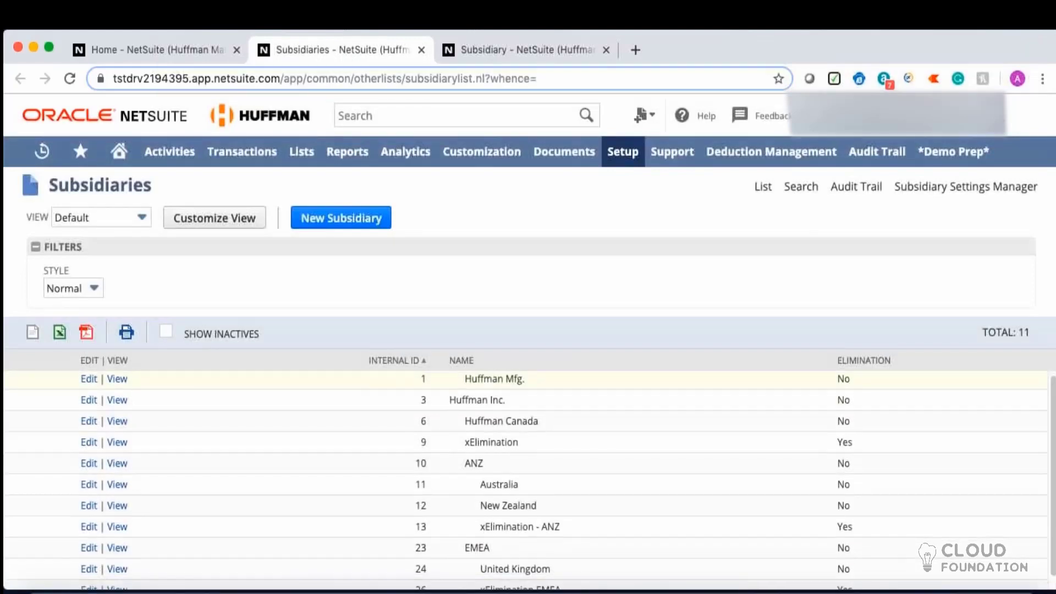
click(39, 252)
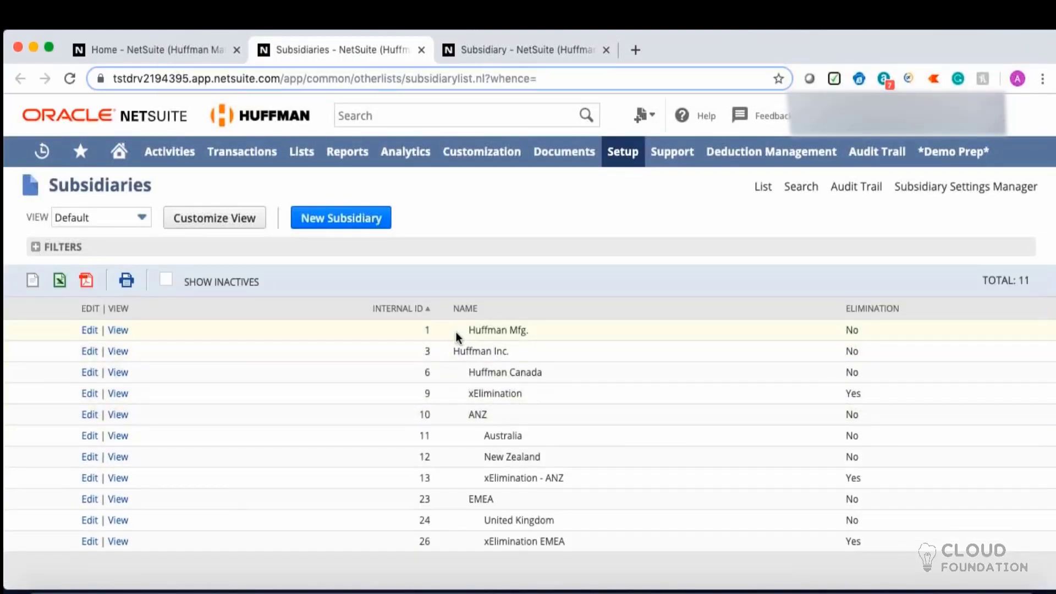
Examine the subsidiary names for the hierarchy under Huffman Inc., including Huffman Mfg., ANZ, EMEA, Huffman Canada and xElimination.
drag(468, 330, 540, 330)
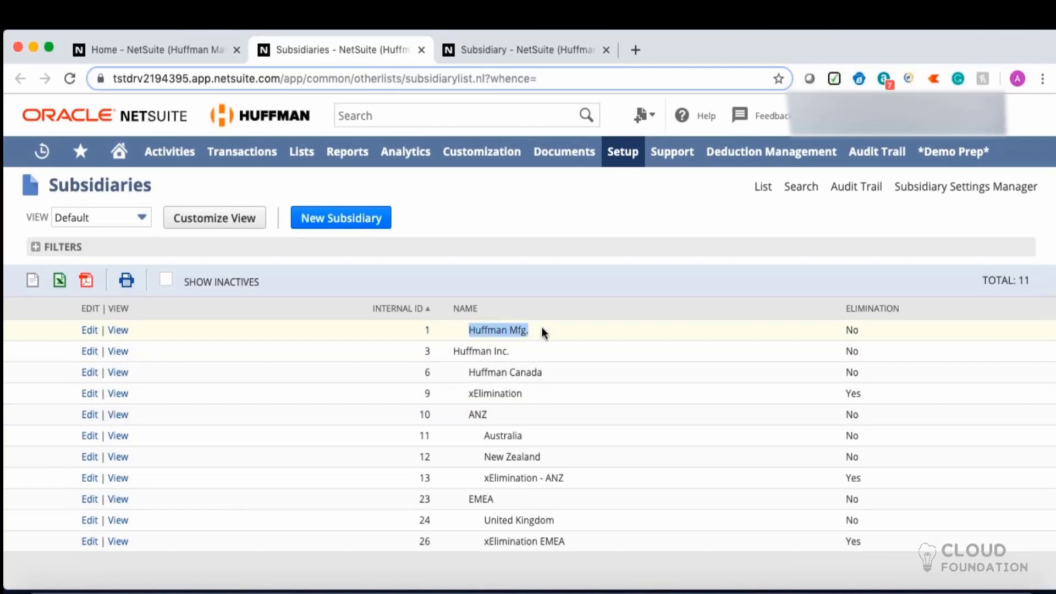
drag(447, 349, 525, 356)
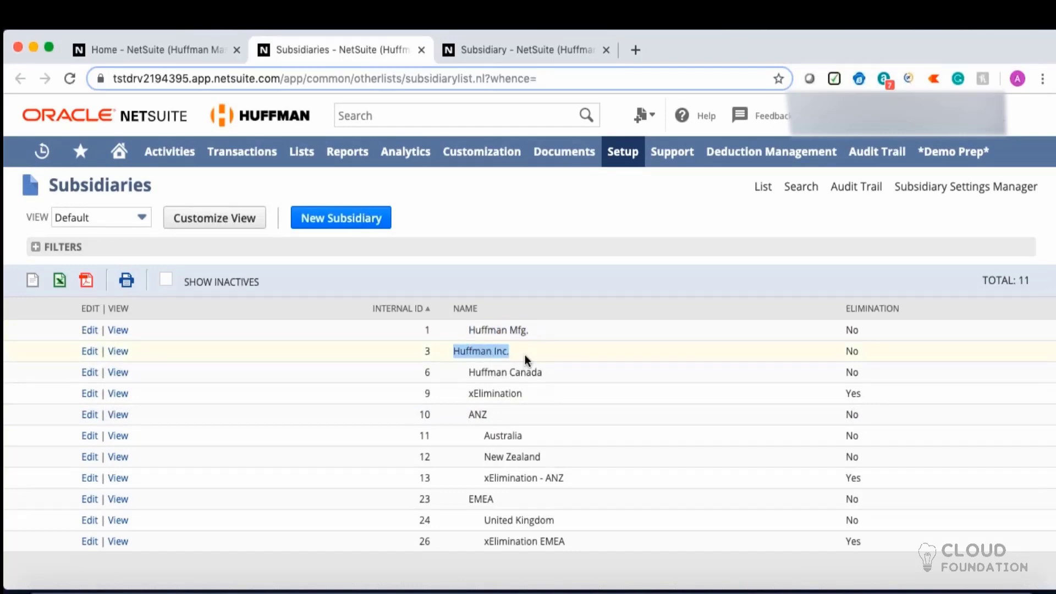
click(510, 356)
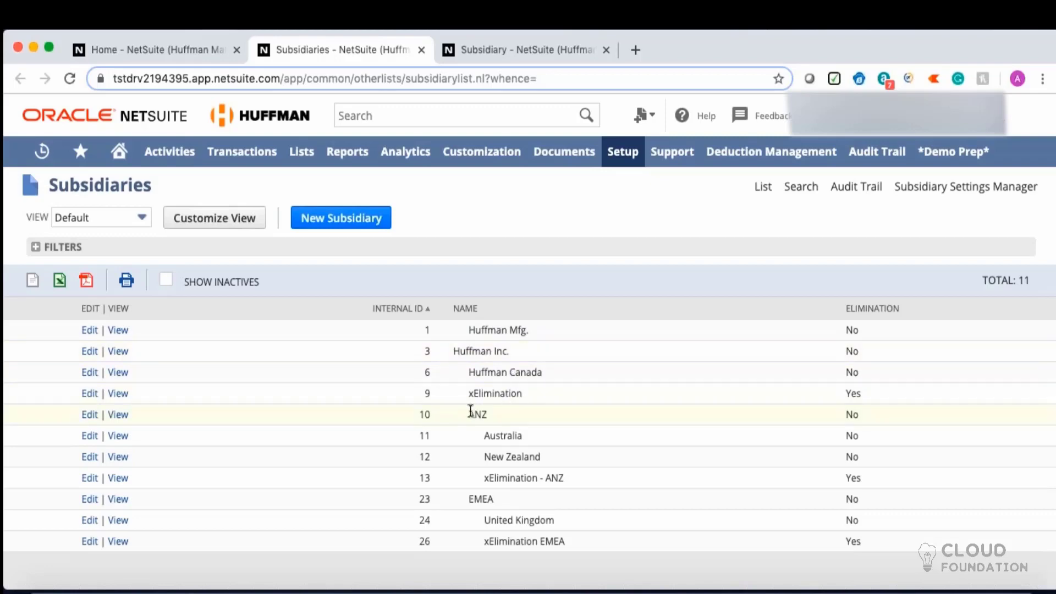
drag(469, 413, 501, 425)
drag(494, 499, 474, 498)
click(457, 351)
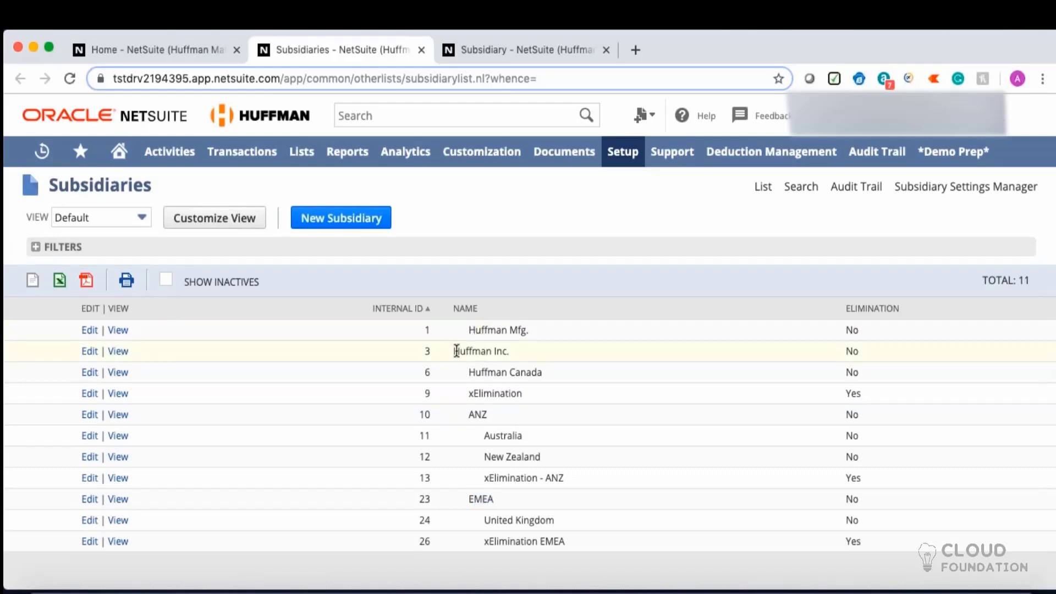
click(518, 356)
drag(470, 373, 559, 381)
drag(469, 393, 549, 400)
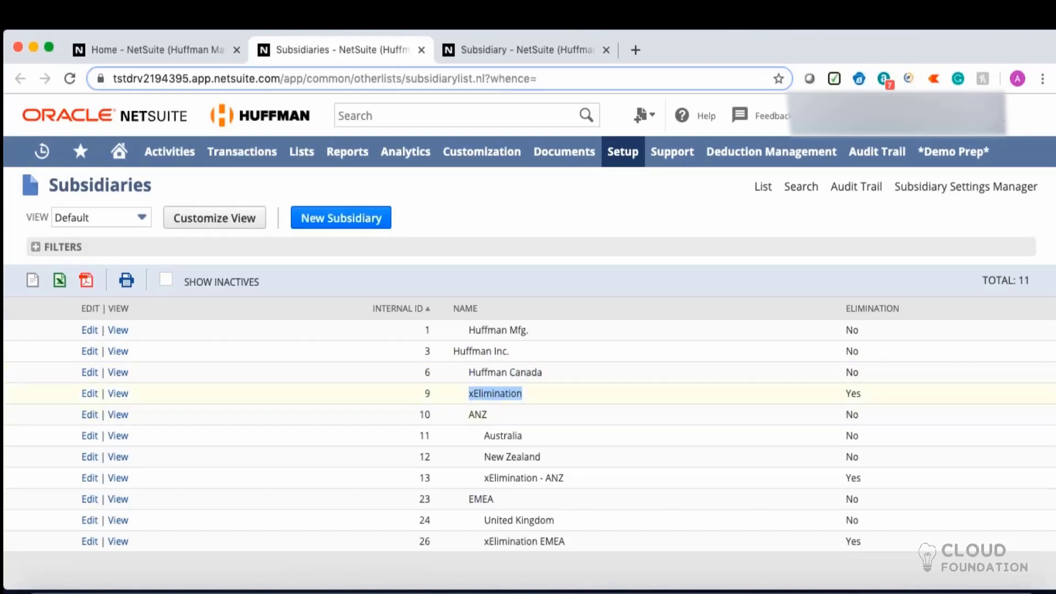
click(562, 397)
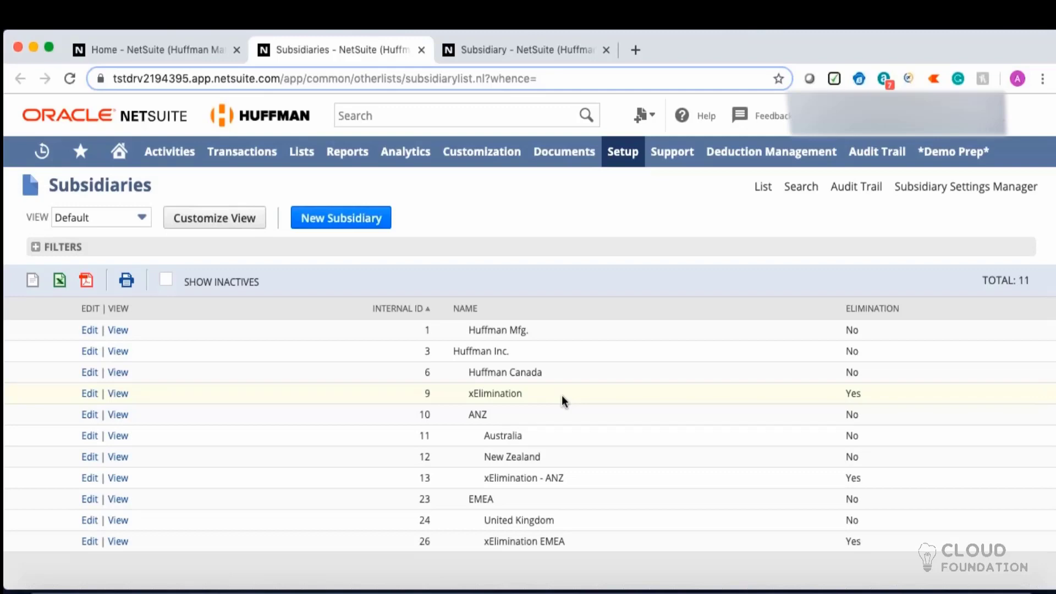
Review the parent-child relationship between Huffman Inc. and Huffman Canada in the Subsidiaries list.
drag(450, 353, 561, 379)
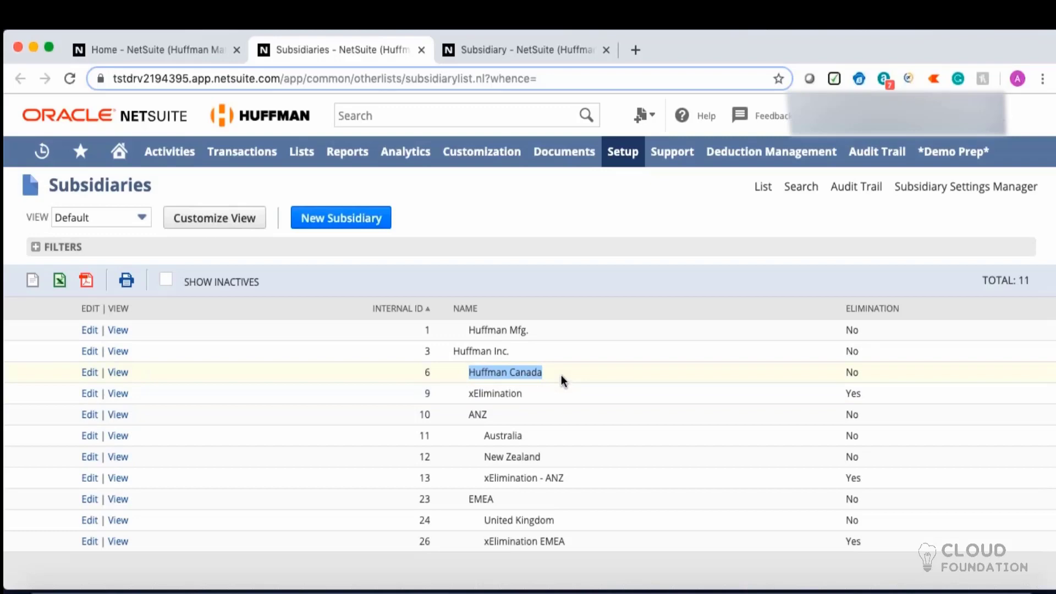
click(563, 376)
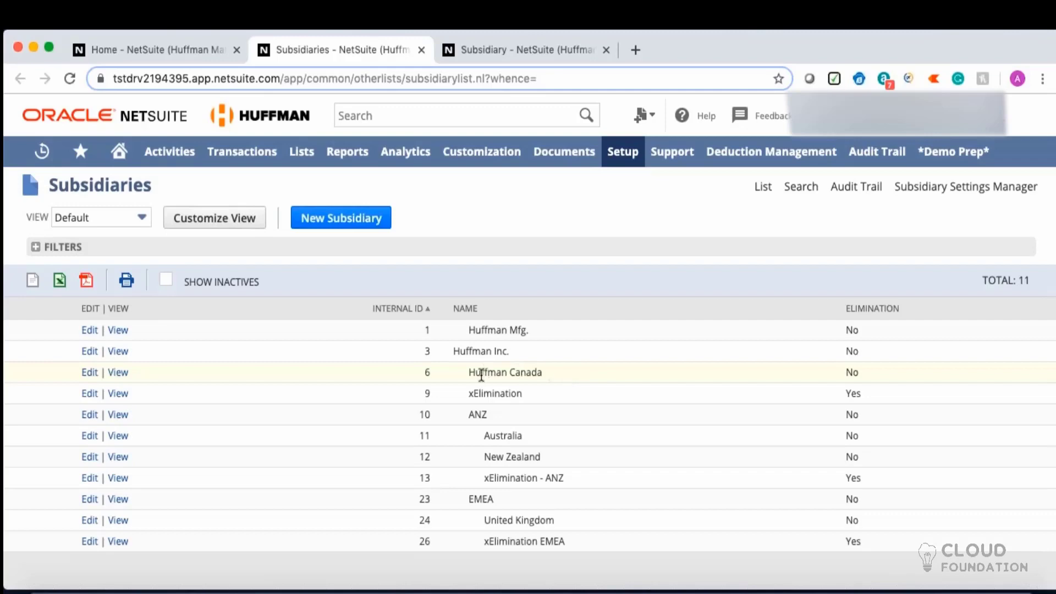
drag(468, 374, 541, 378)
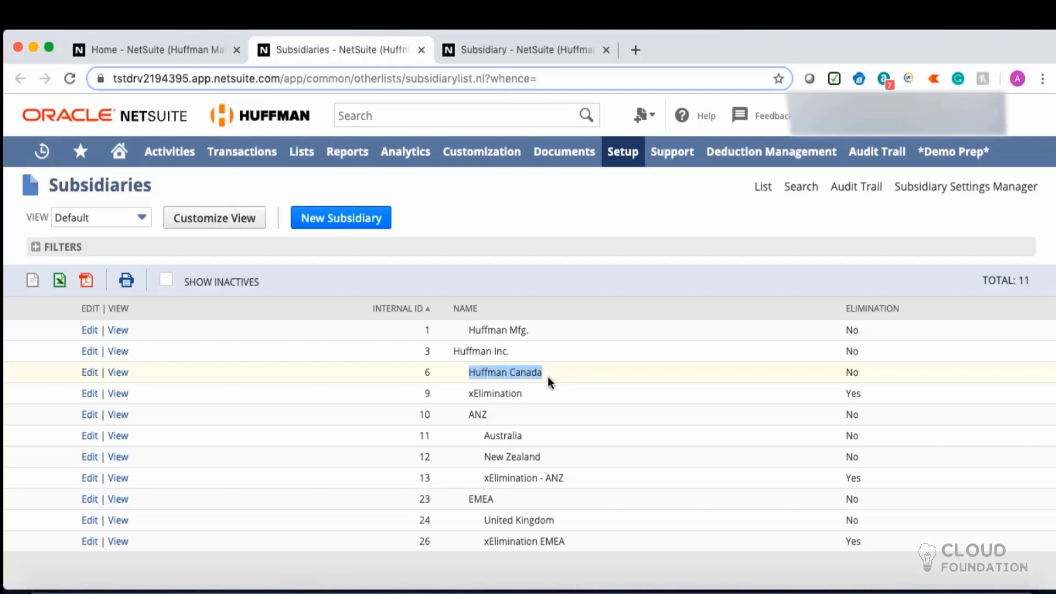
click(573, 377)
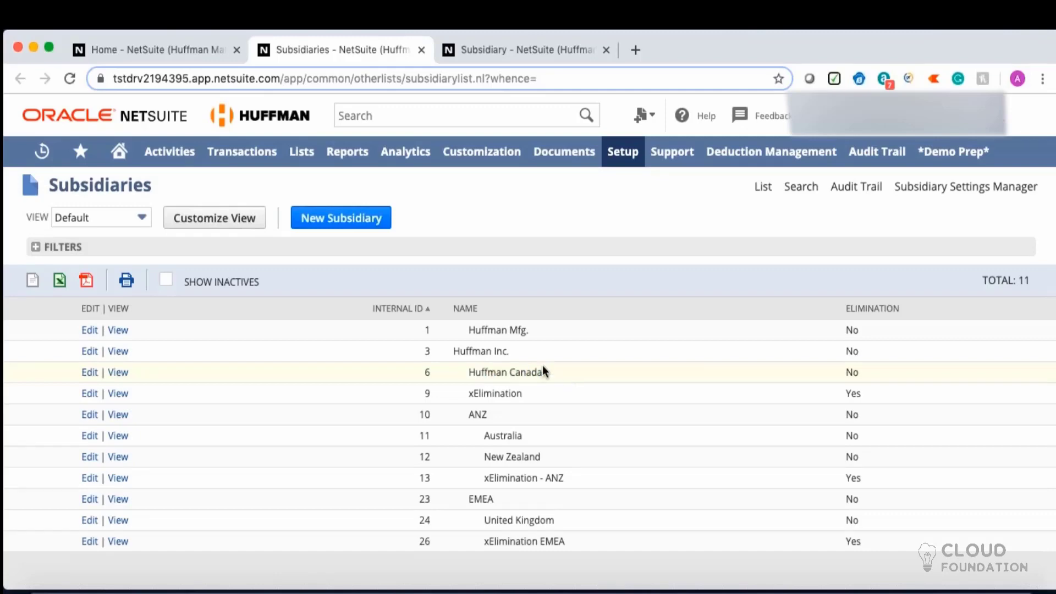
drag(512, 351, 462, 344)
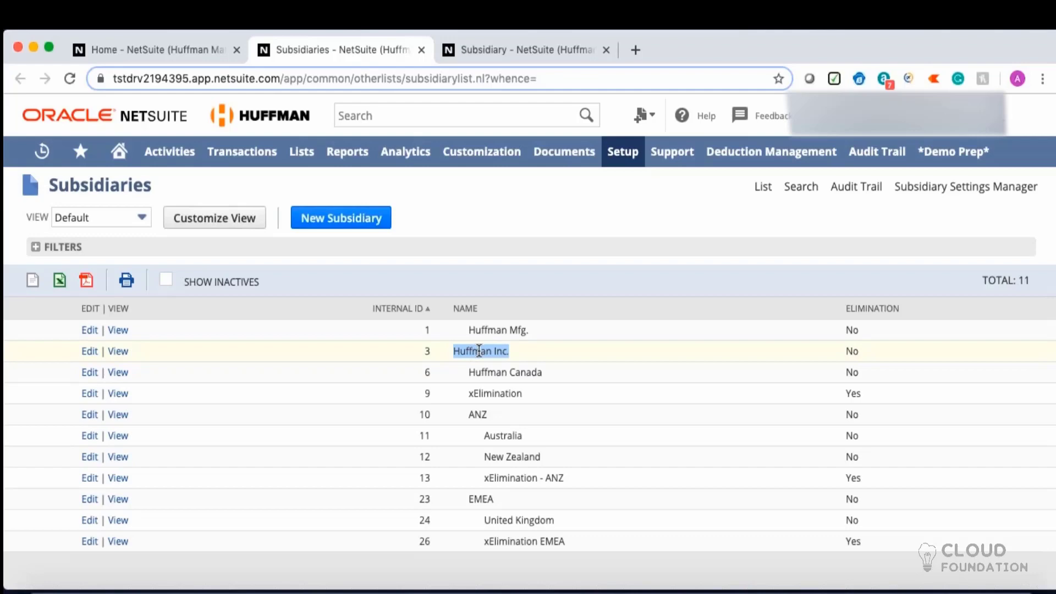
drag(469, 372, 552, 385)
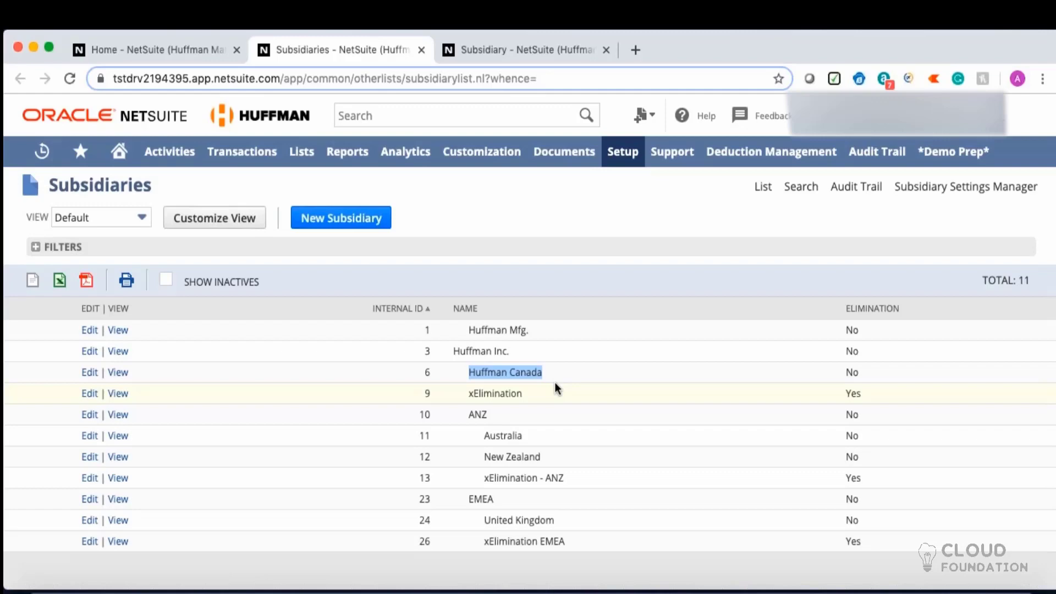
click(555, 383)
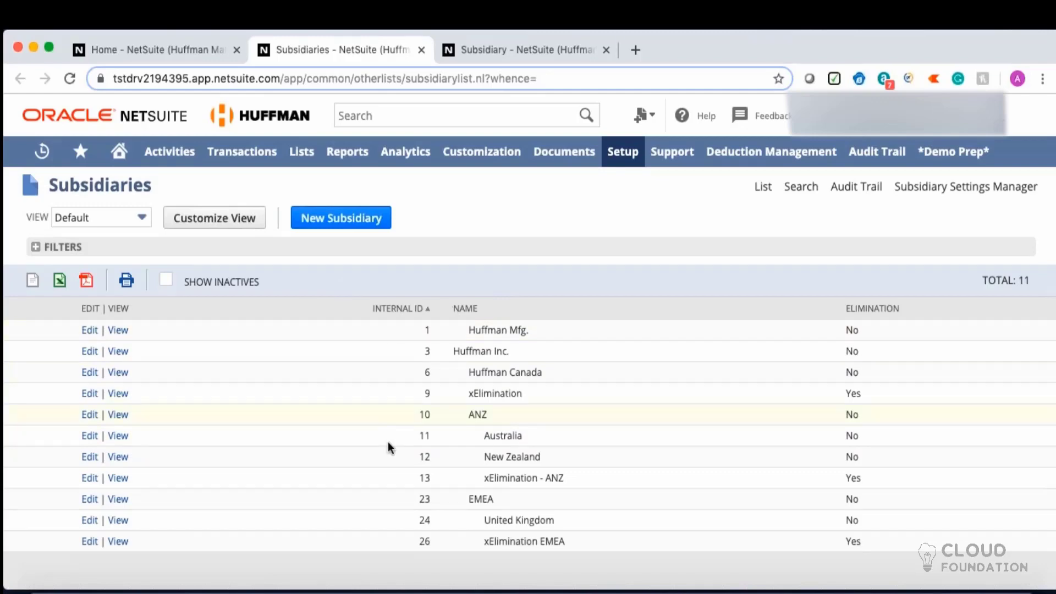
Open the Home dashboard in a new browser tab and switch to it.
right_click(119, 150)
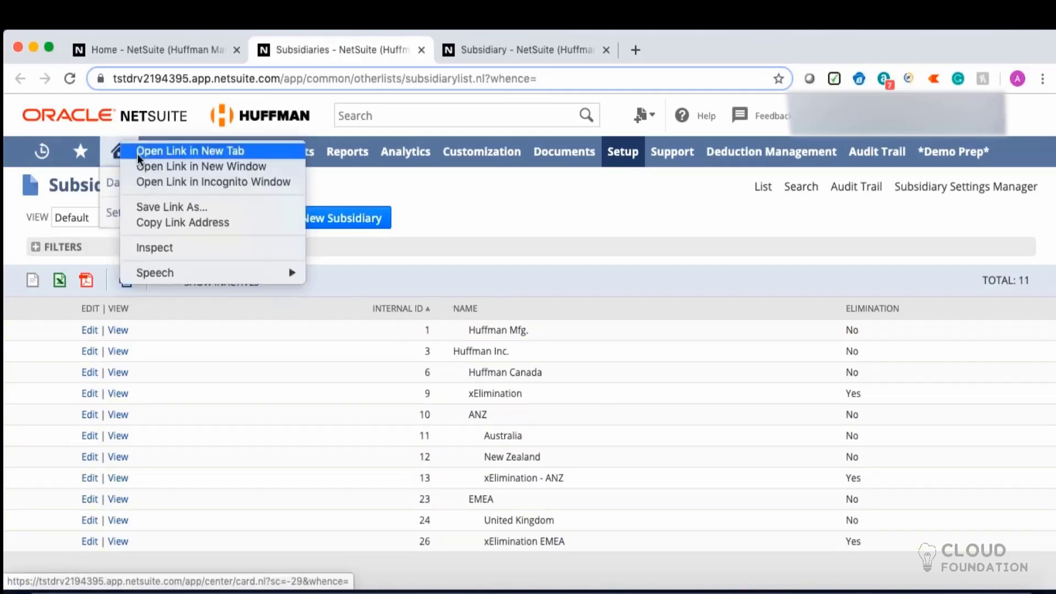
click(181, 149)
click(470, 51)
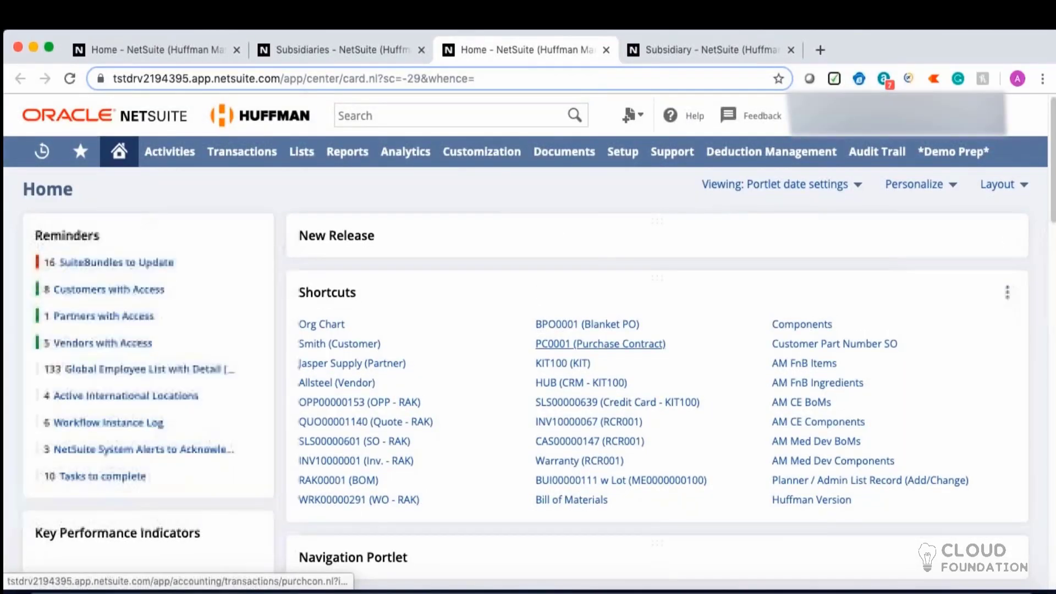
Refresh the Subsidiary Navigator portlet on the Home dashboard and view its subsidiary hierarchy chart.
scroll(600, 347, down, 4)
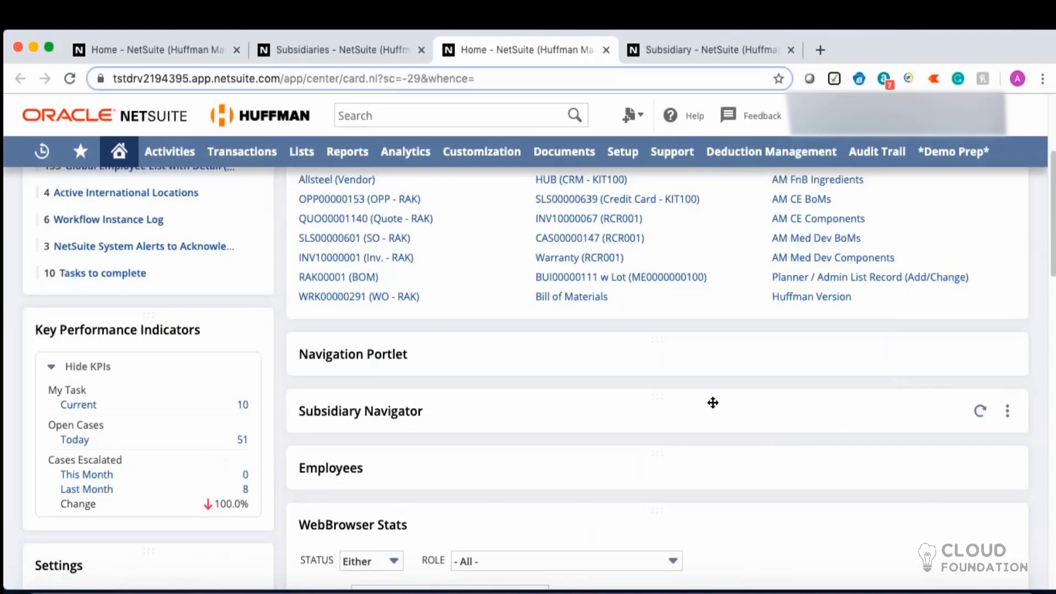
scroll(716, 400, down, 3)
scroll(716, 404, up, 3)
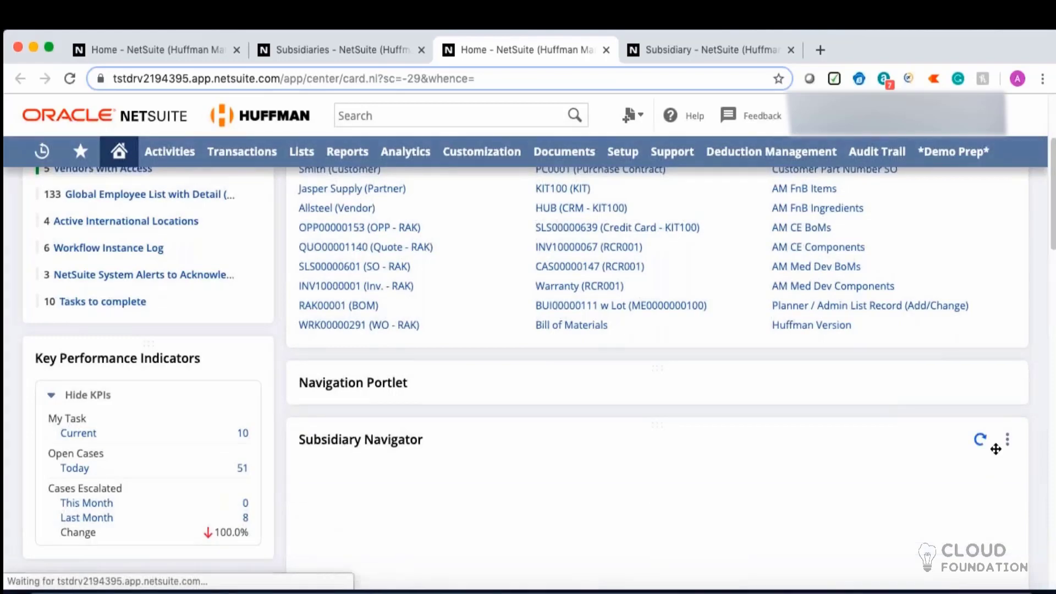
click(982, 439)
scroll(734, 375, down, 3)
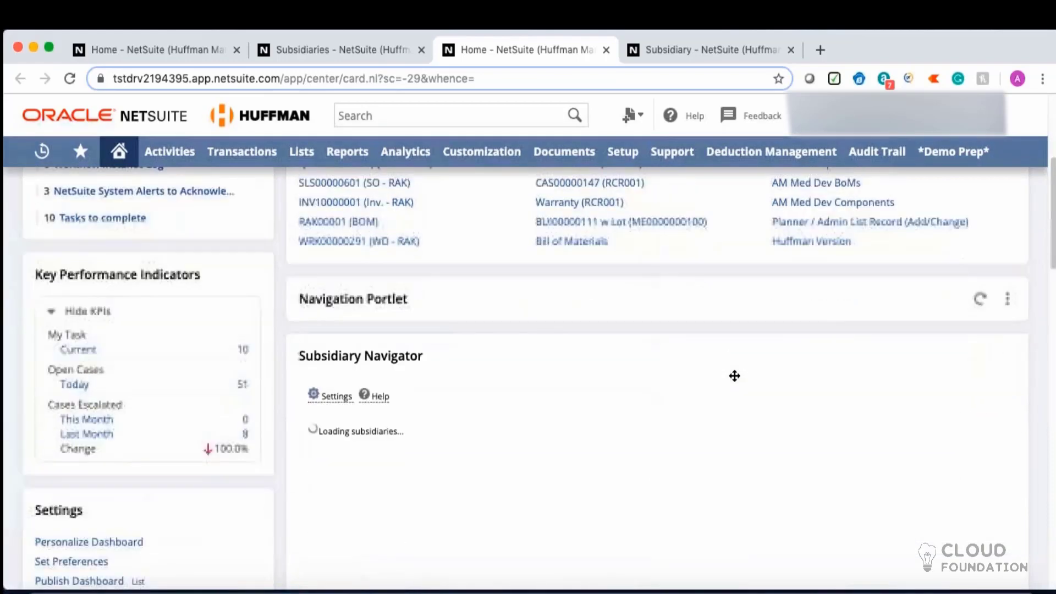
scroll(605, 336, down, 1)
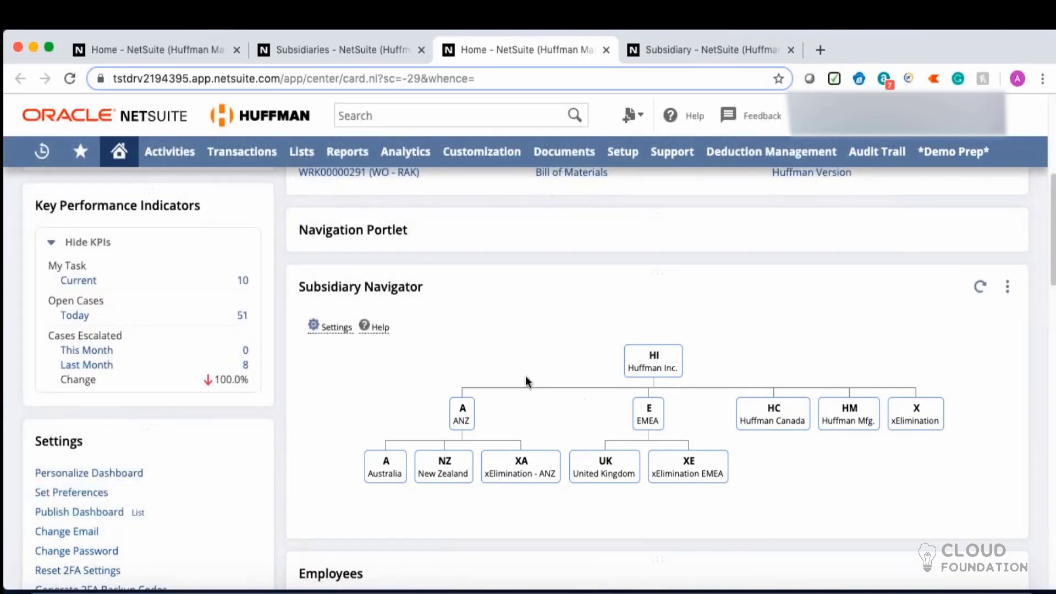
Trace the ANZ and EMEA branches under Huffman Inc. in the Subsidiary Navigator chart and compare them with the Subsidiaries list.
mouse_move(474, 418)
mouse_move(642, 354)
mouse_move(374, 488)
mouse_move(684, 476)
click(360, 49)
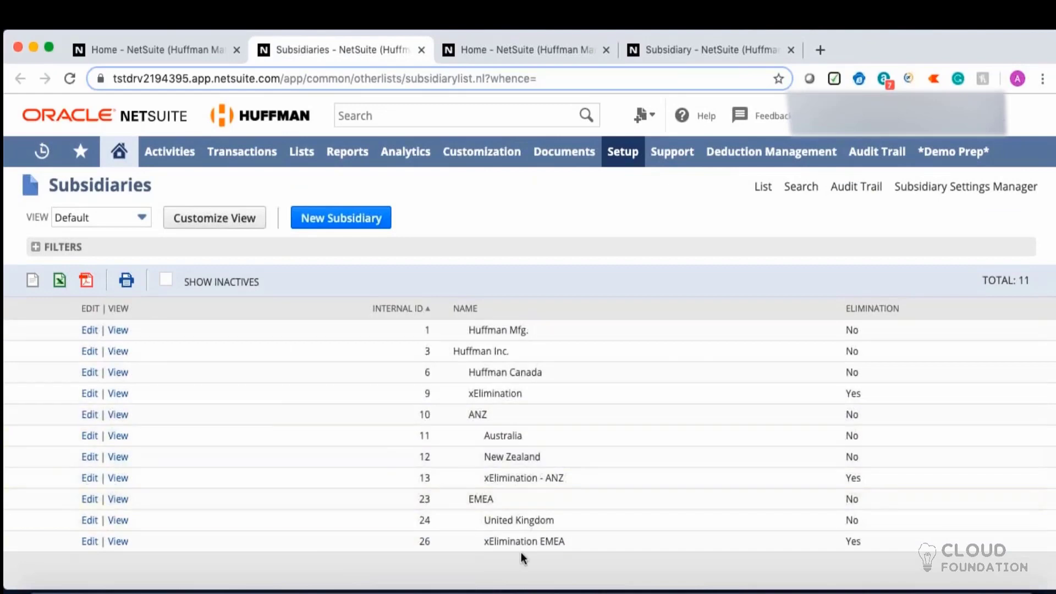
Return to the new subsidiary form and review the parent subsidiaries offered for Subsubsidiary Of, keeping Huffman Inc.
click(665, 47)
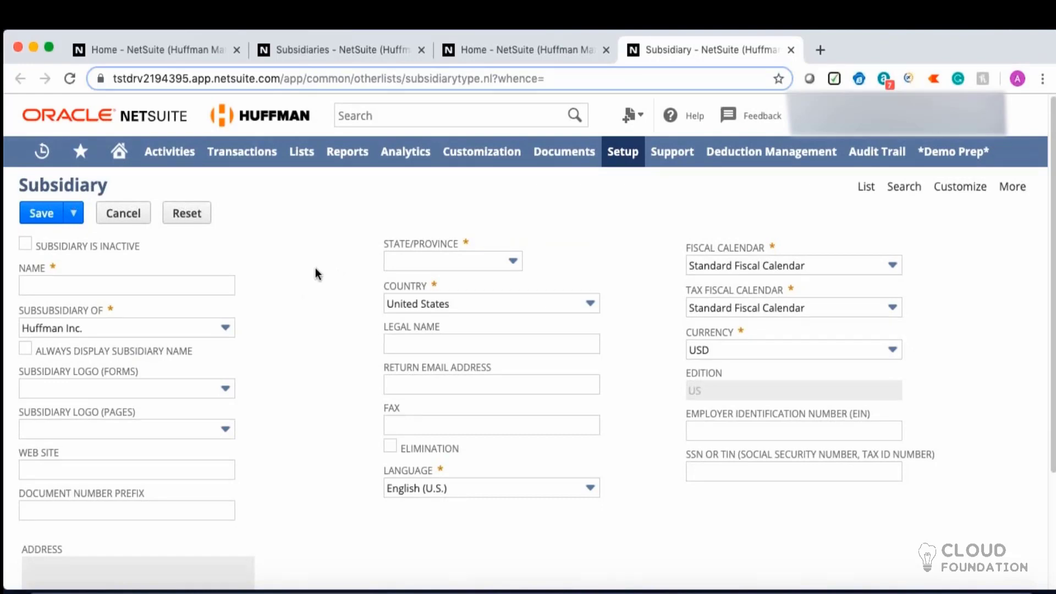
click(170, 285)
click(302, 306)
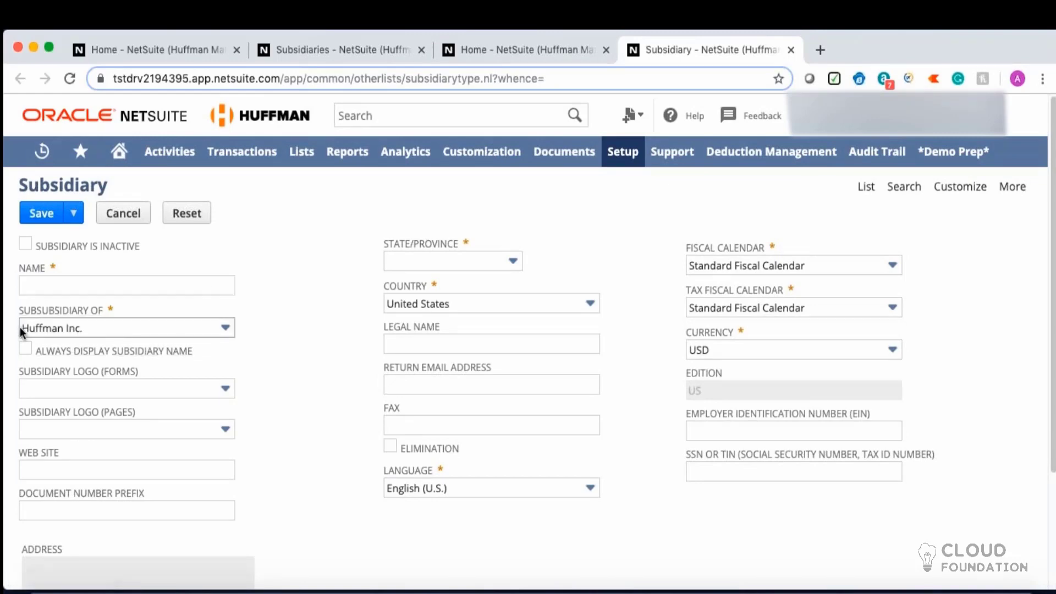
click(78, 329)
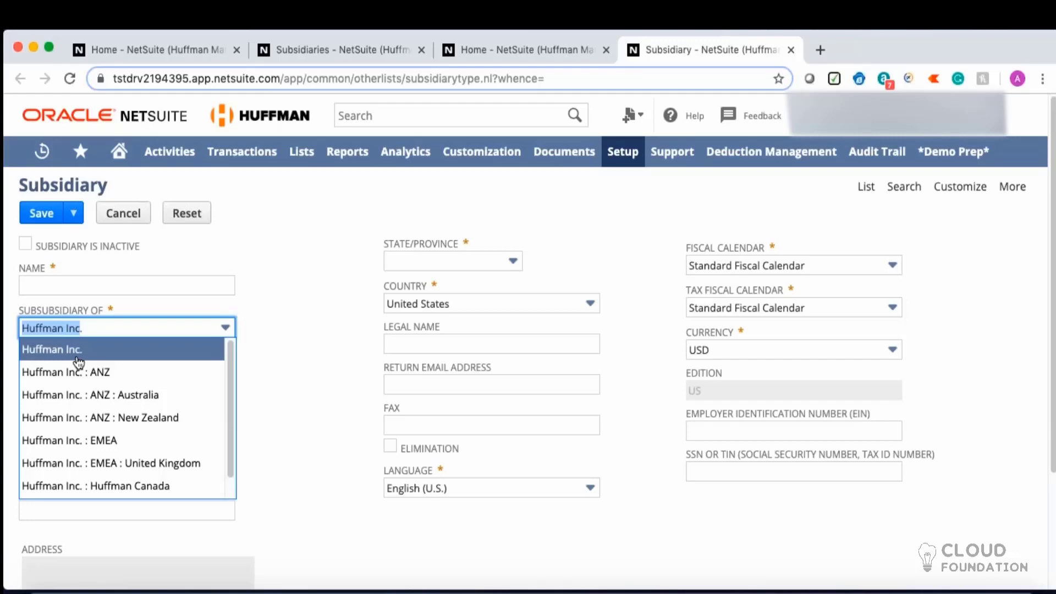
click(266, 334)
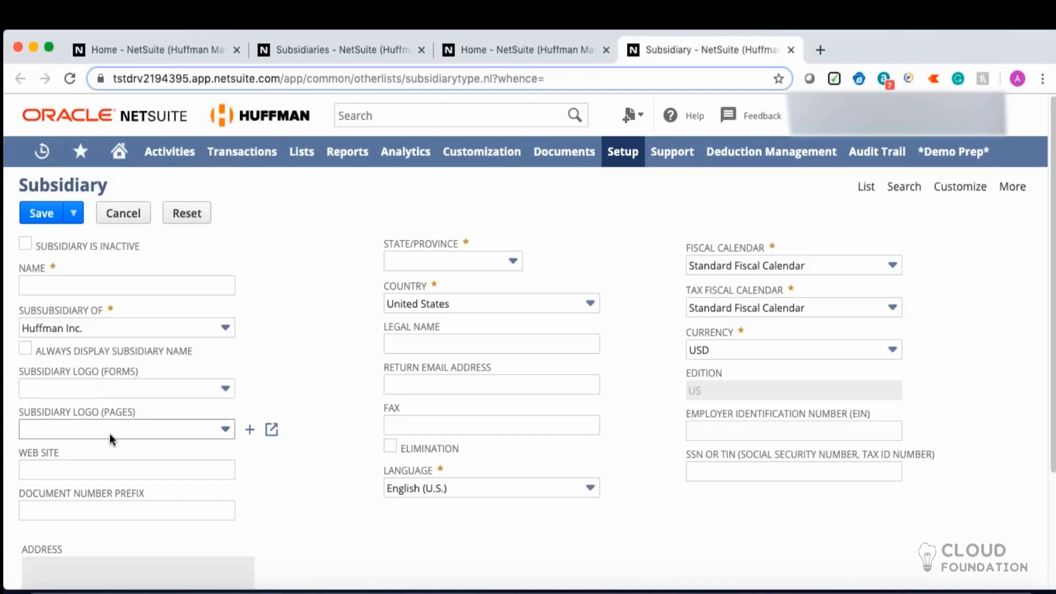
Review the Web Site, Address and Name fields of the new subsidiary form without entering anything.
click(118, 473)
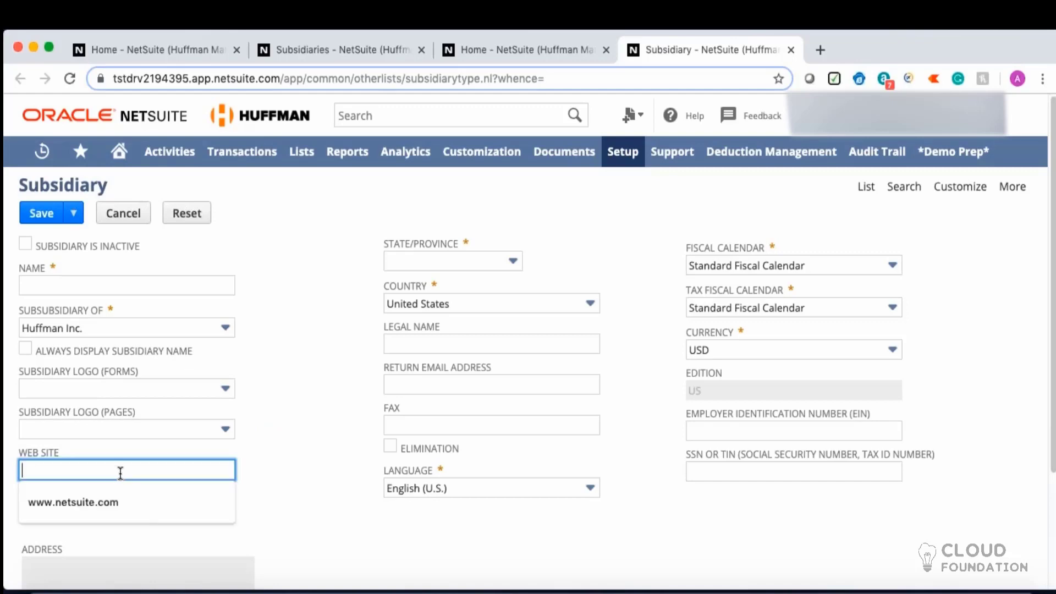
click(330, 501)
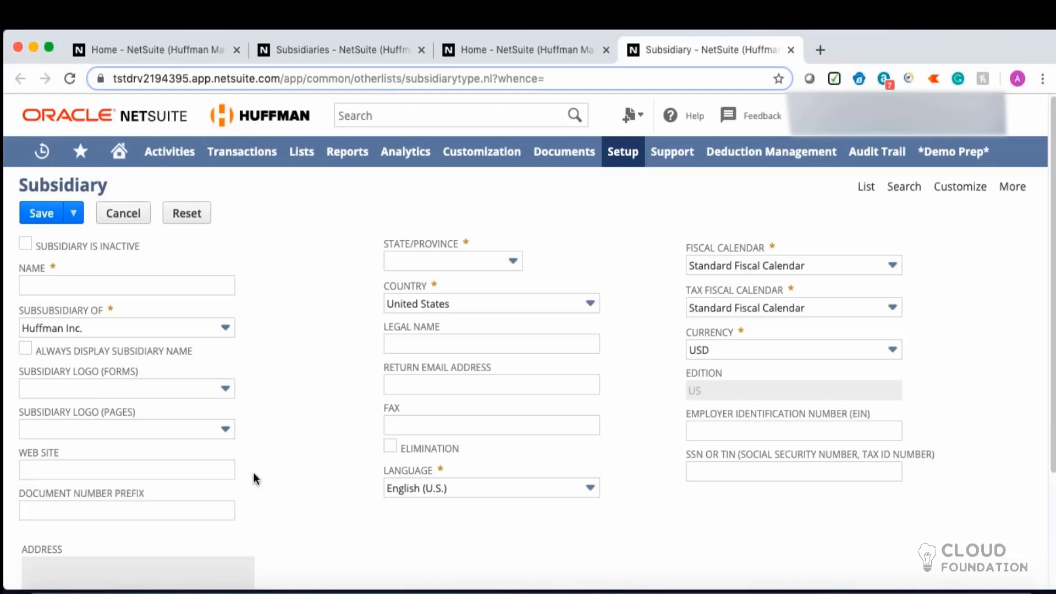
scroll(253, 474, down, 1)
scroll(248, 457, up, 1)
click(76, 266)
click(87, 266)
Review the country choices and the State/Province options offered for the United States.
click(417, 305)
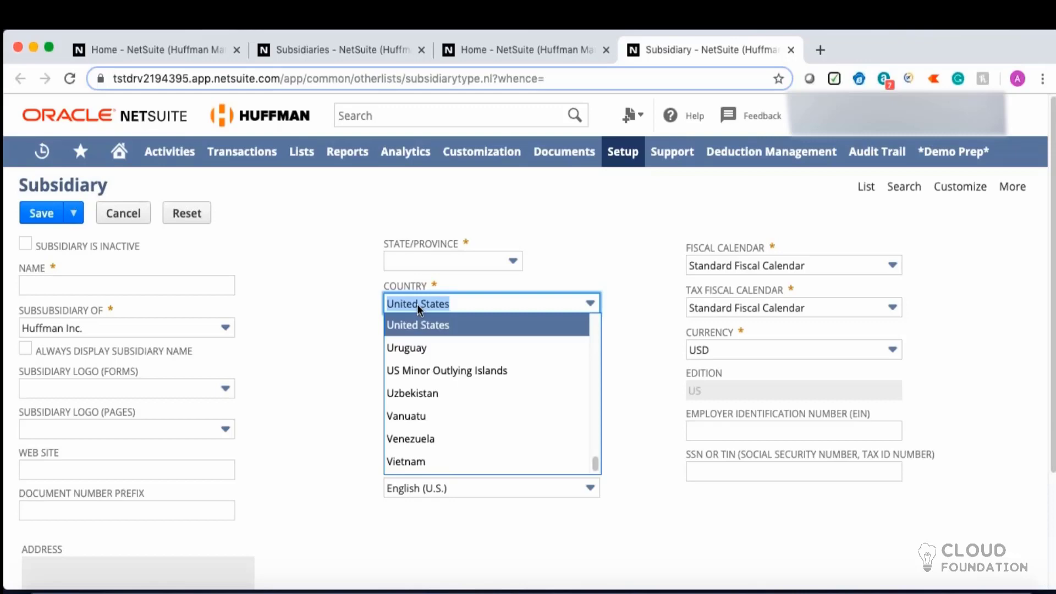
click(286, 302)
click(435, 267)
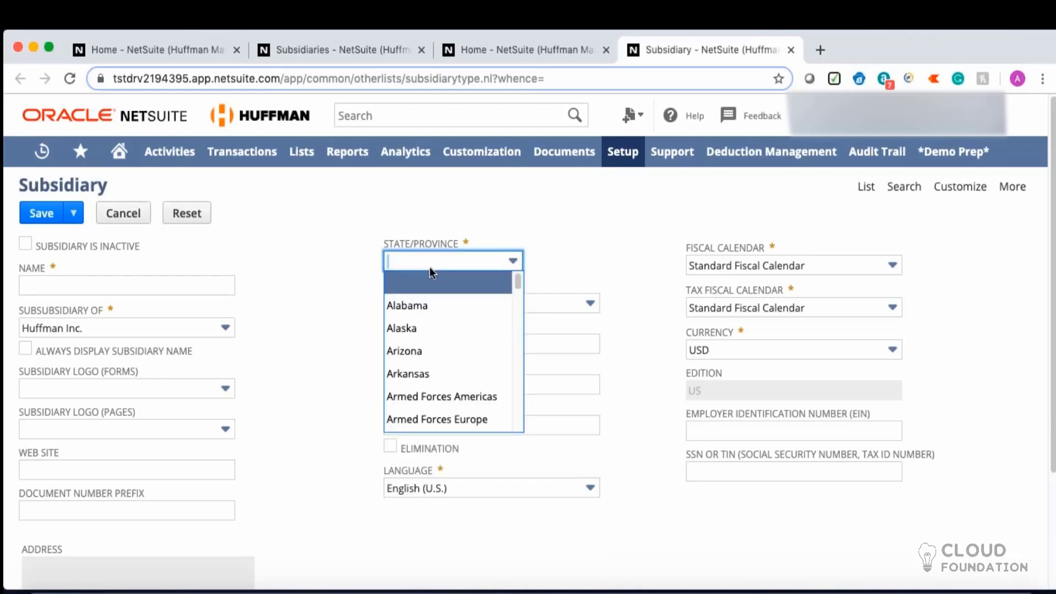
click(433, 280)
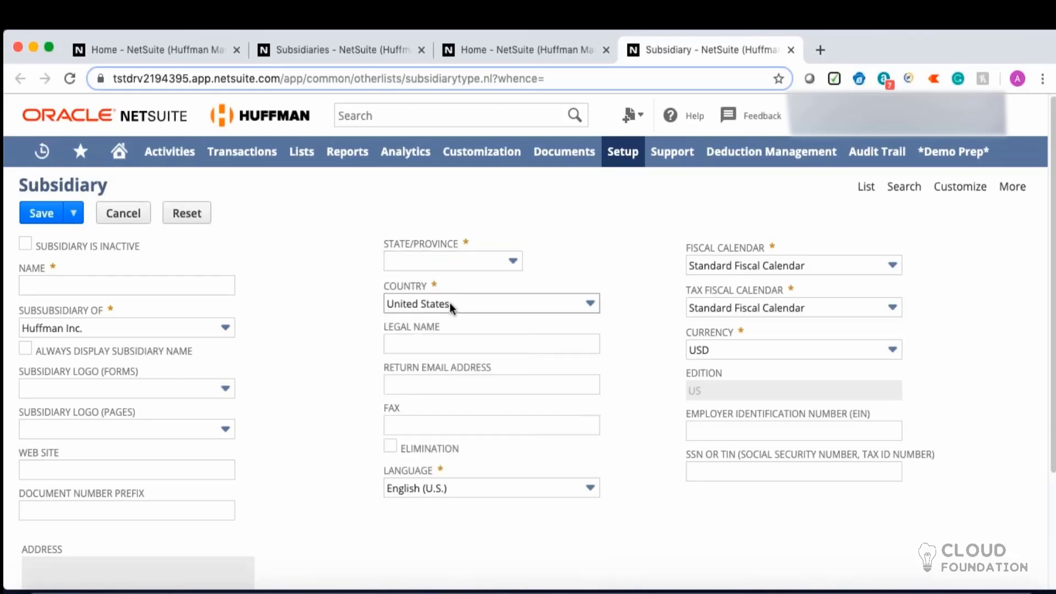
click(437, 260)
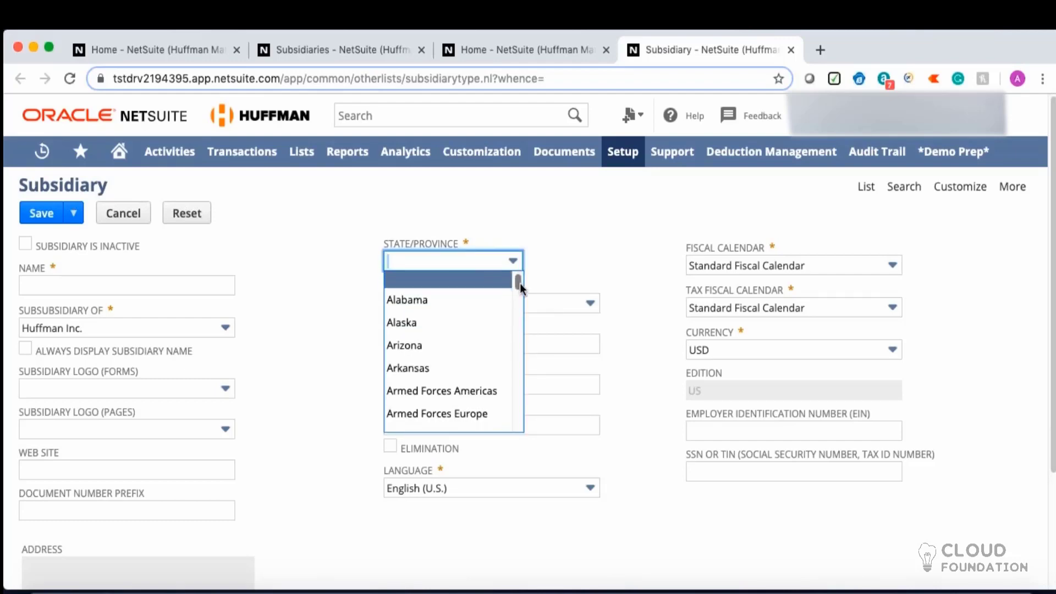
drag(520, 282, 522, 307)
click(577, 272)
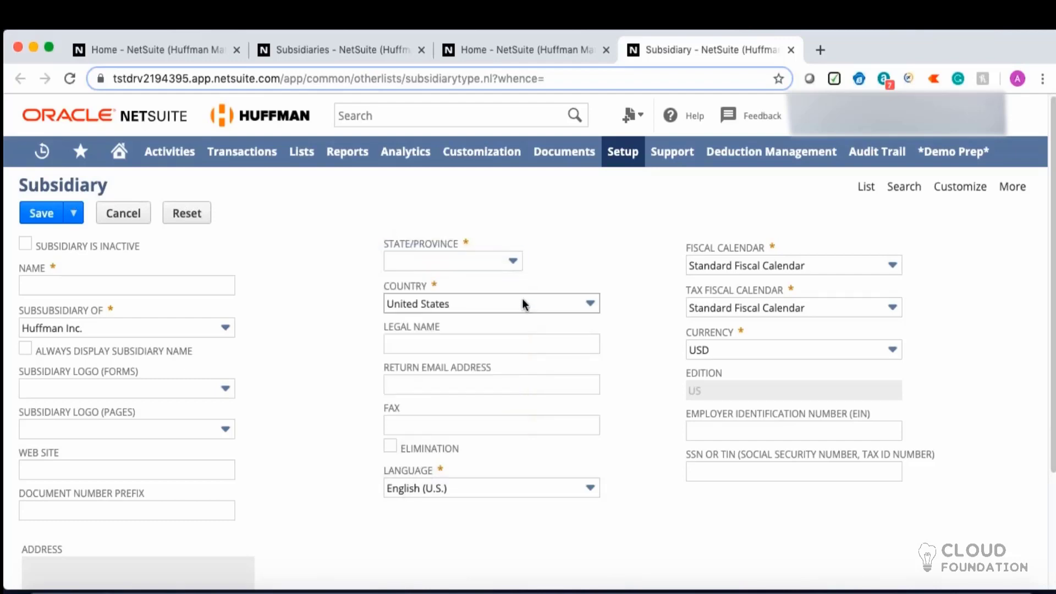
Set the new subsidiary's country to United Kingdom and check its State/Province options.
click(523, 300)
key(Up)
key(Up)
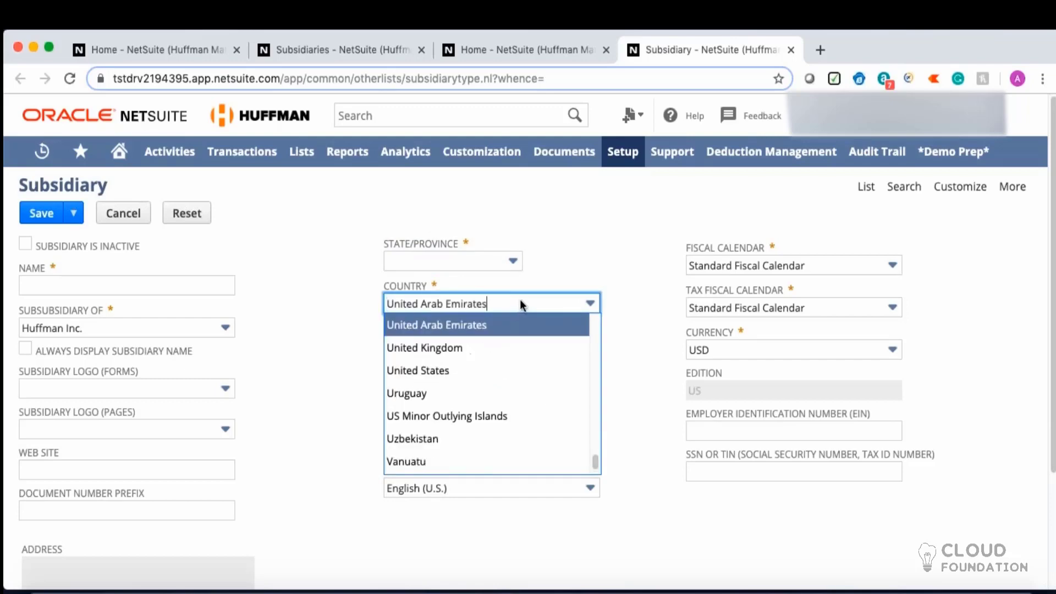
click(460, 354)
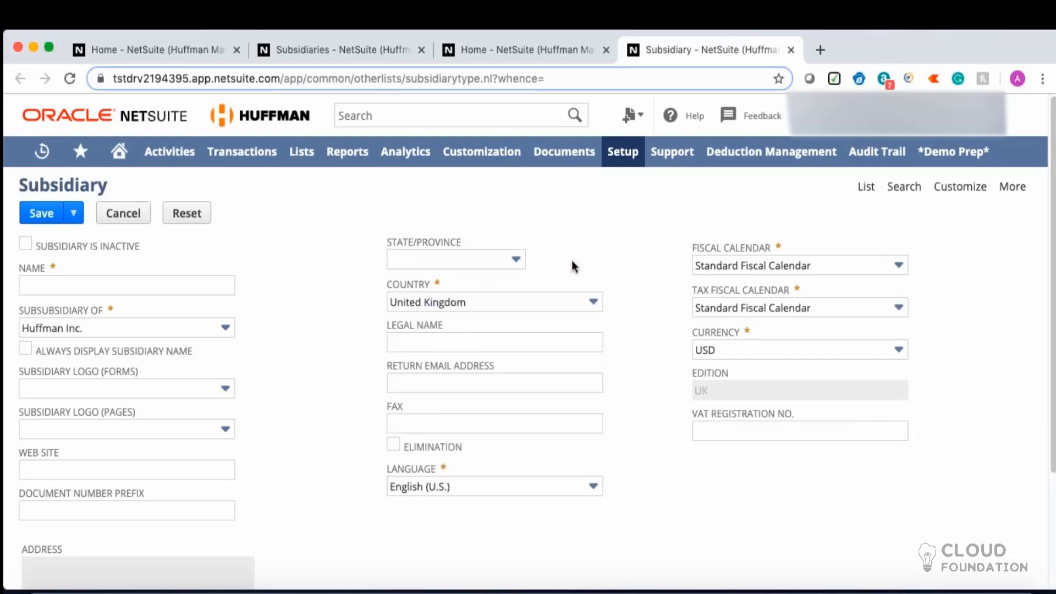
click(471, 259)
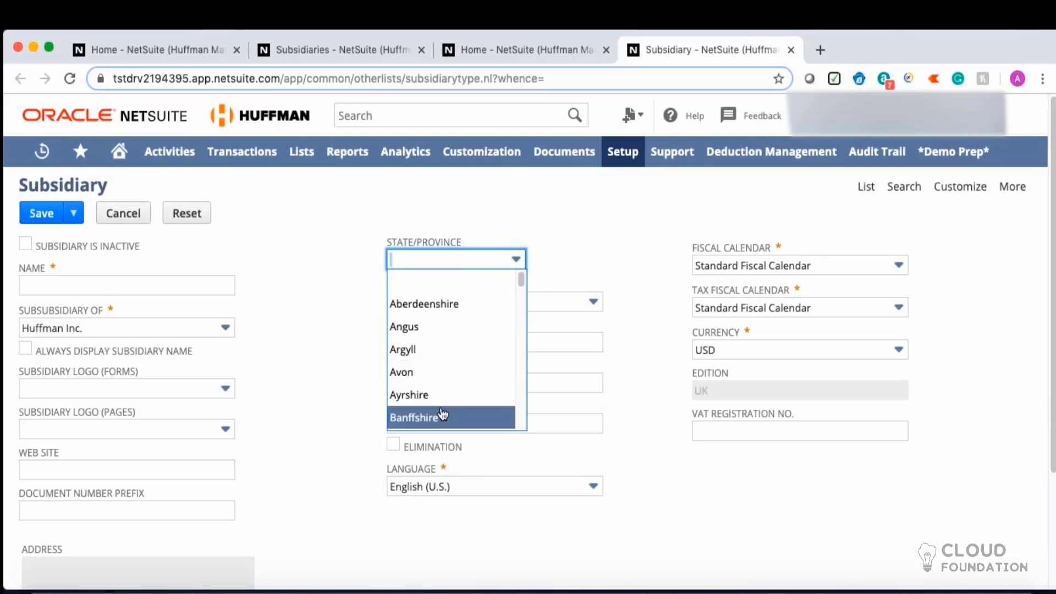
click(571, 253)
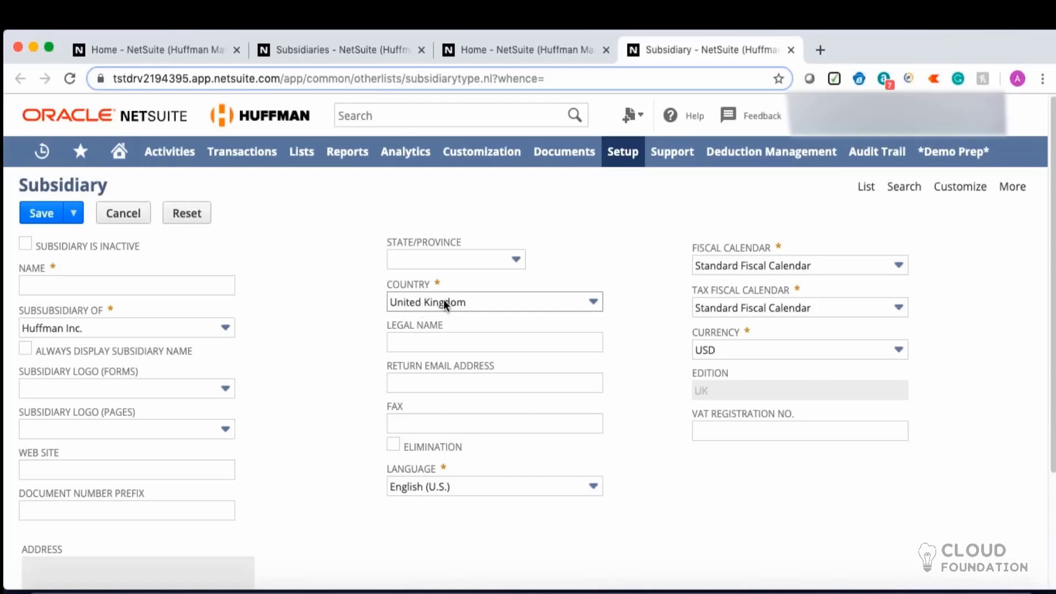
Review the Legal Name, Return Email Address and Fax fields of the new subsidiary, leaving them empty.
click(418, 348)
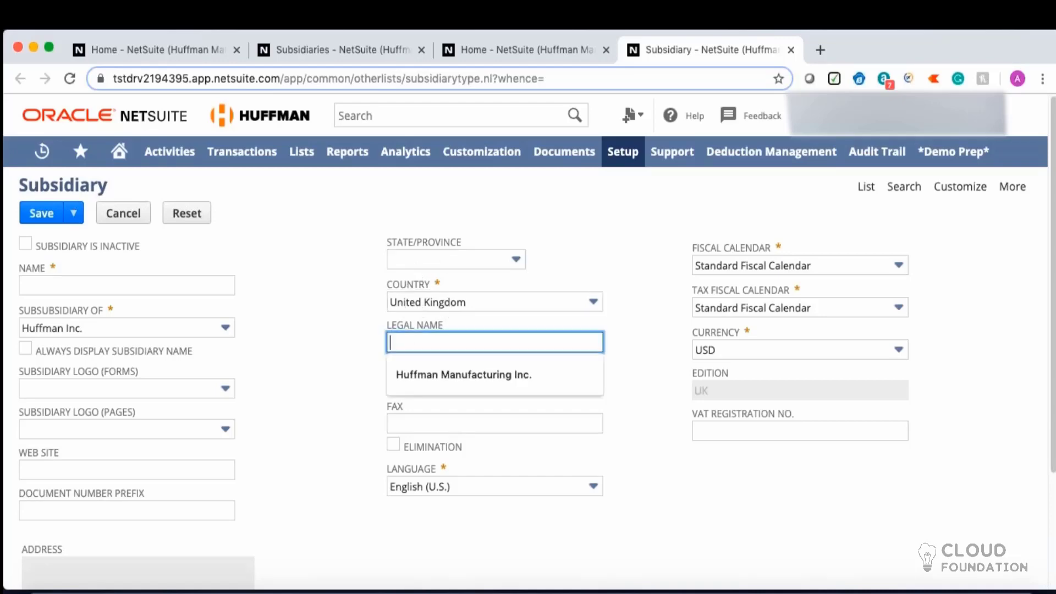
click(326, 333)
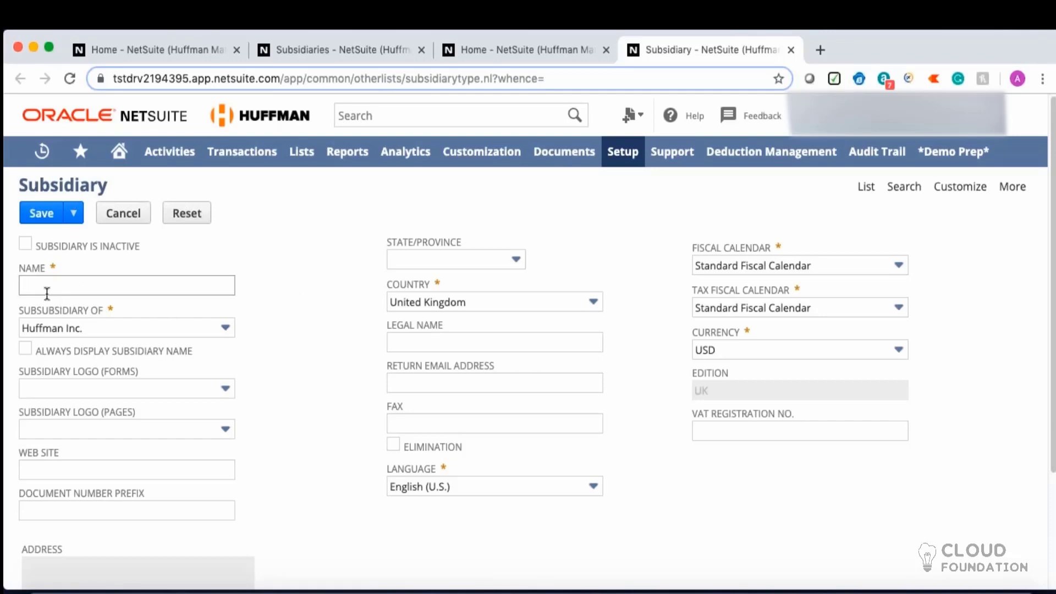
click(446, 342)
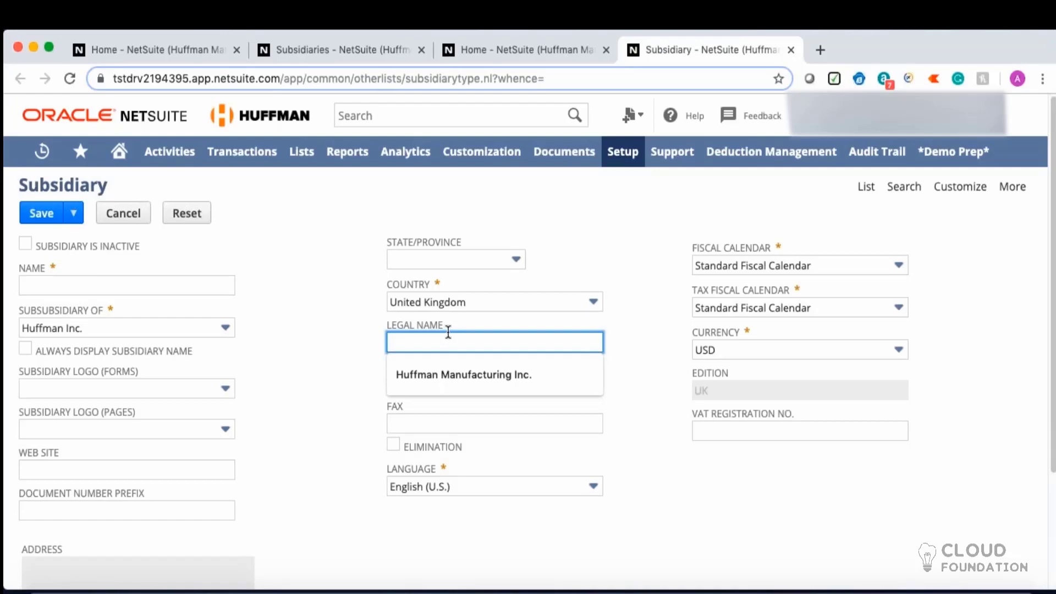
click(610, 242)
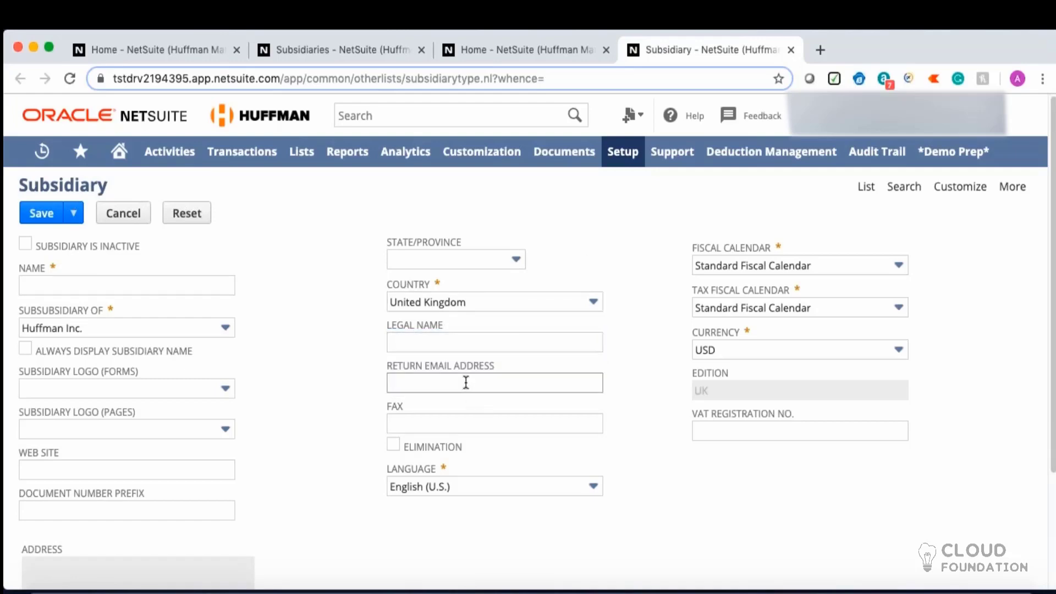
click(428, 384)
click(654, 452)
click(542, 422)
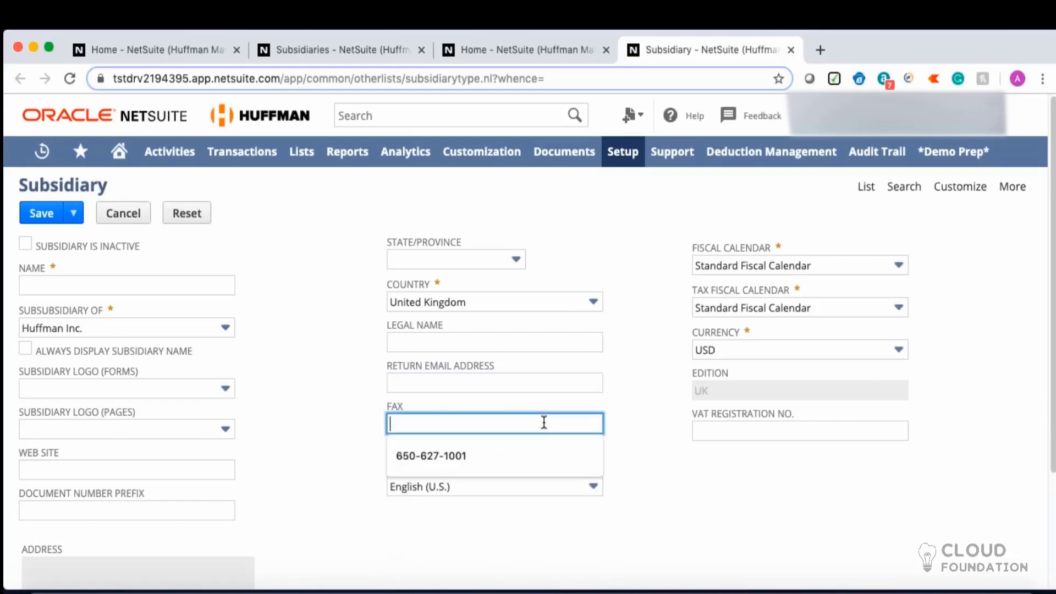
click(724, 480)
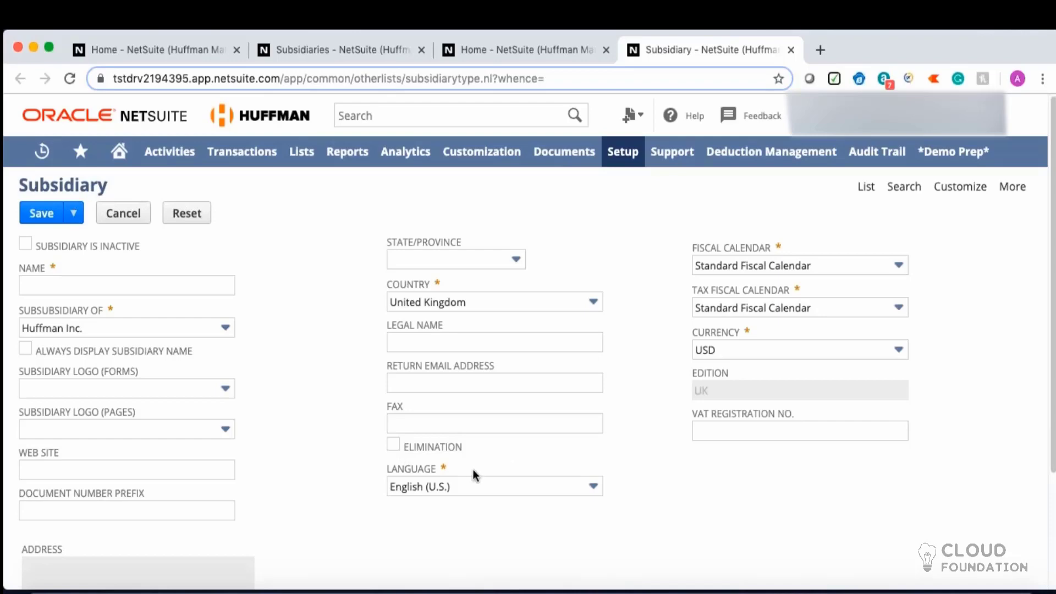
Review the language, fiscal calendar and tax fiscal calendar options, keeping English (U.S.) and Standard Fiscal Calendar.
click(447, 486)
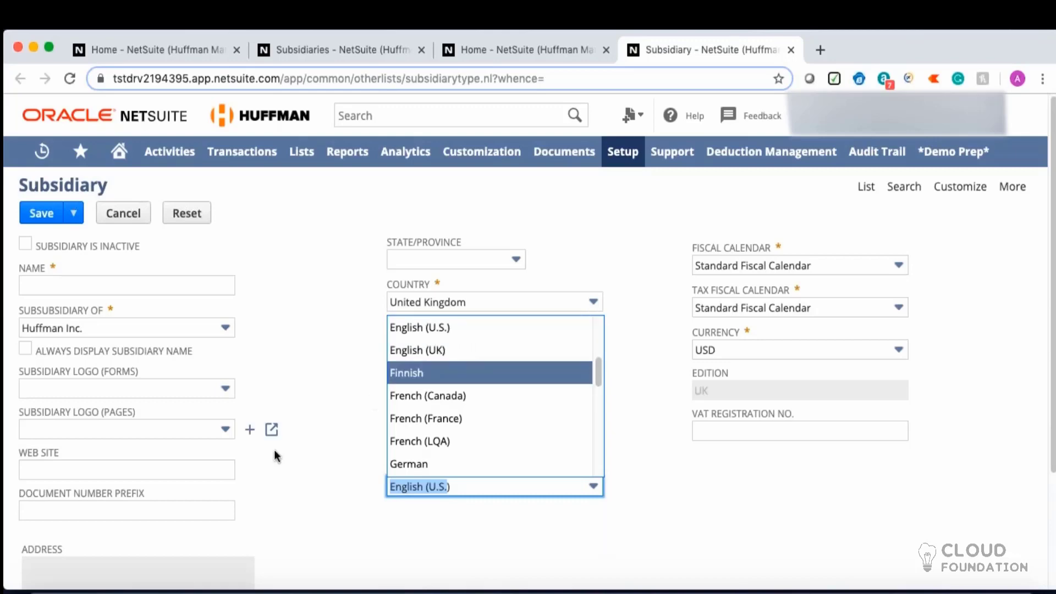
click(275, 464)
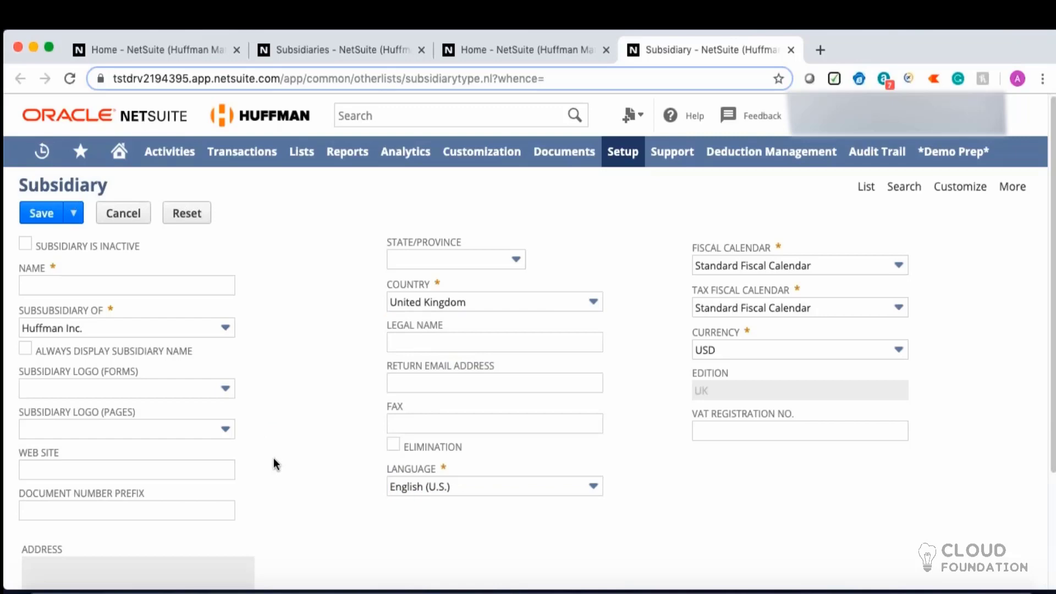
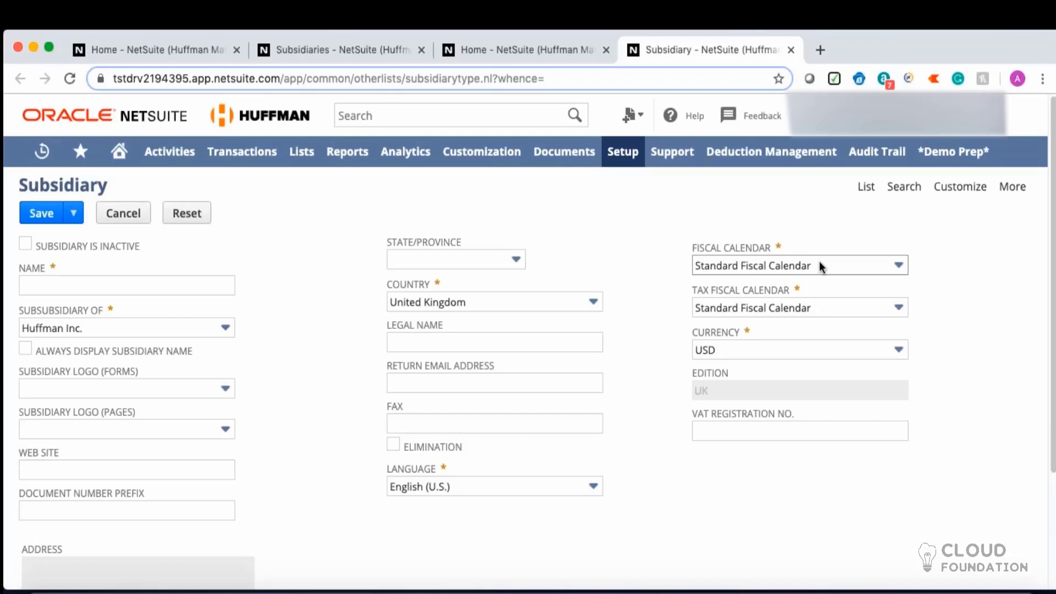
click(749, 266)
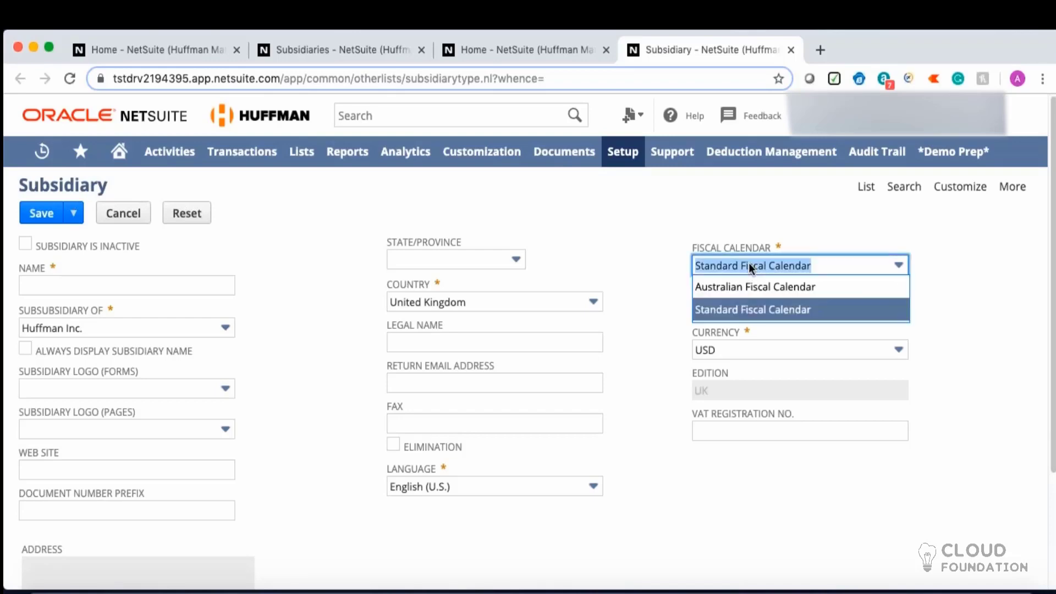
click(703, 311)
click(744, 308)
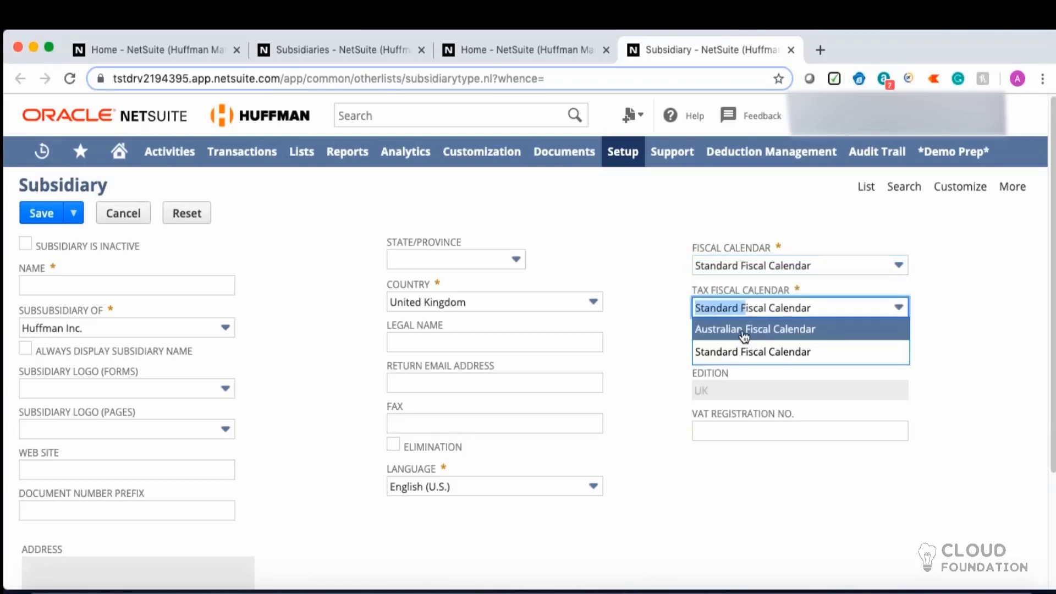
click(674, 280)
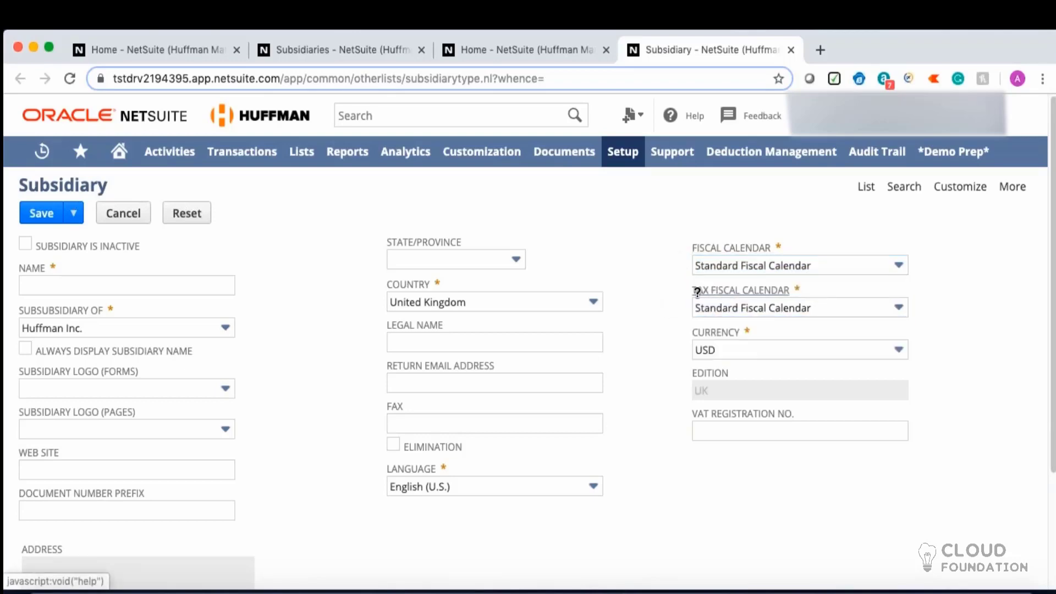
Set the new subsidiary's currency to GBP.
click(699, 348)
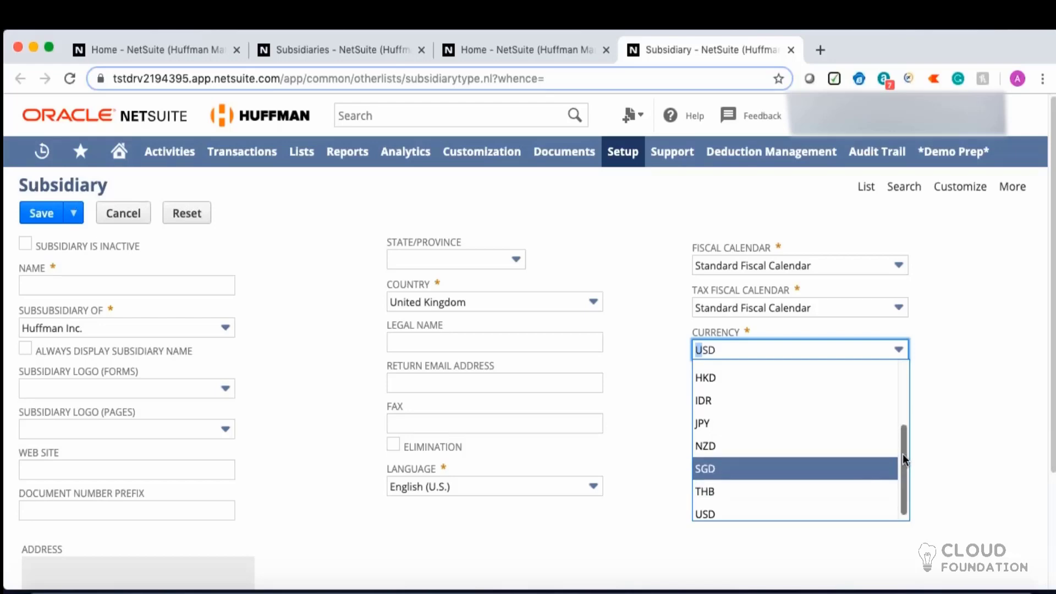
drag(902, 454, 909, 427)
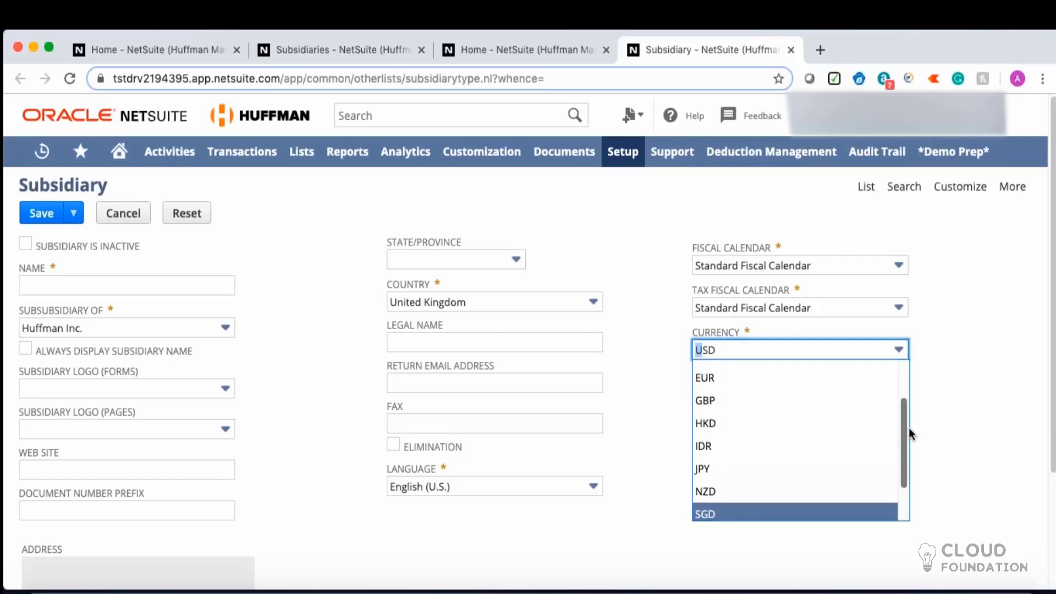
click(719, 403)
click(669, 427)
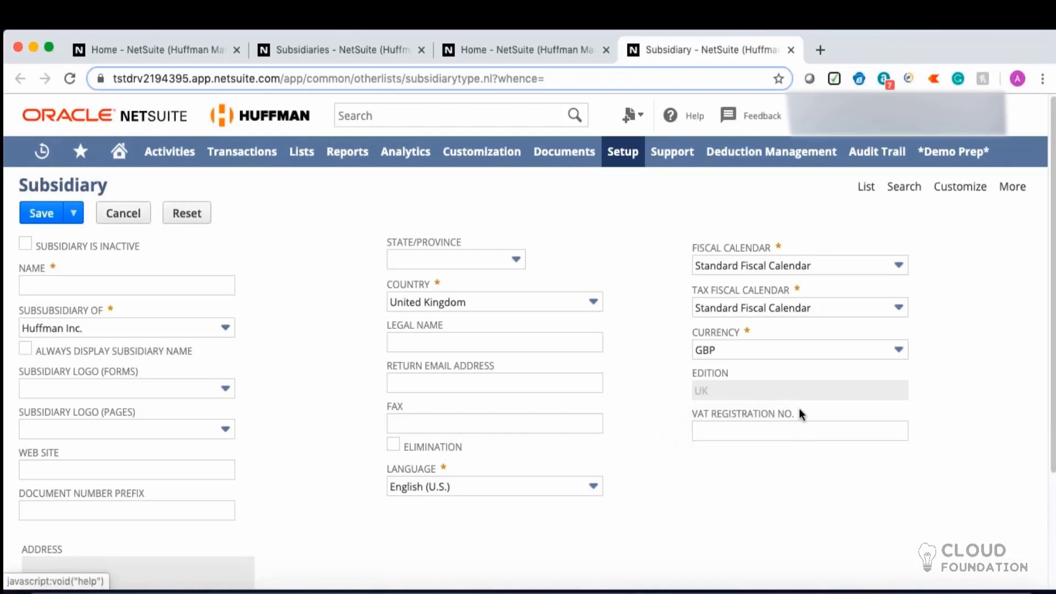
Check the VAT Registration No. and Address fields of the form and return to the Subsidiaries list.
click(783, 428)
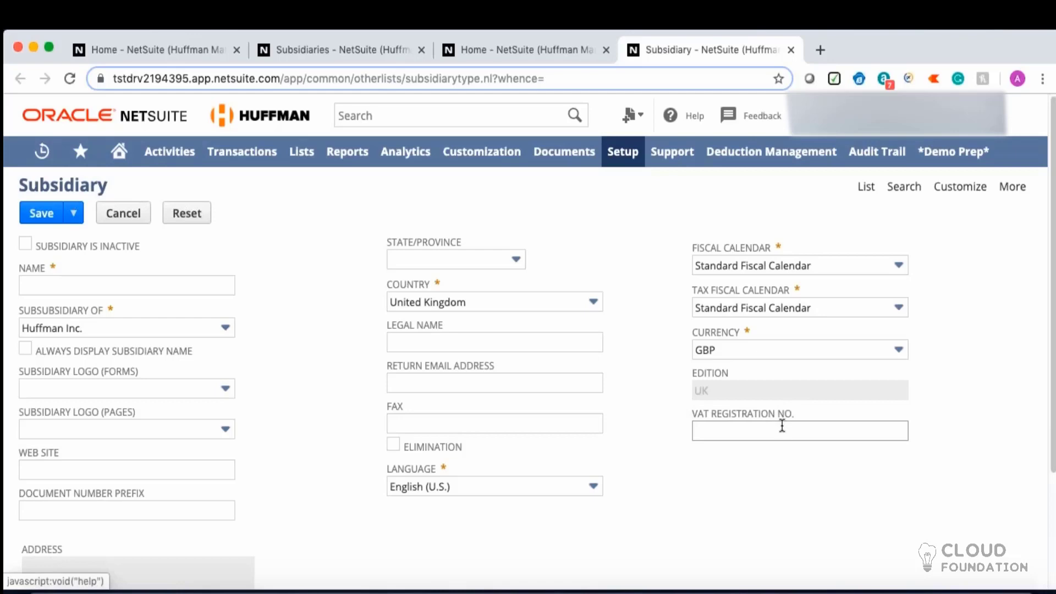
scroll(781, 428, down, 5)
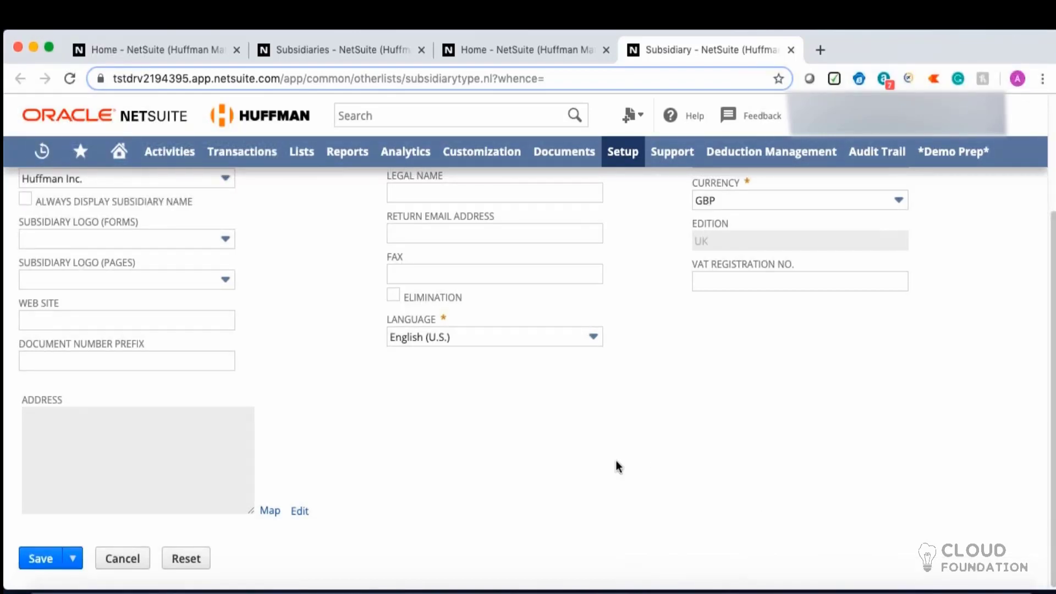
scroll(616, 463, up, 5)
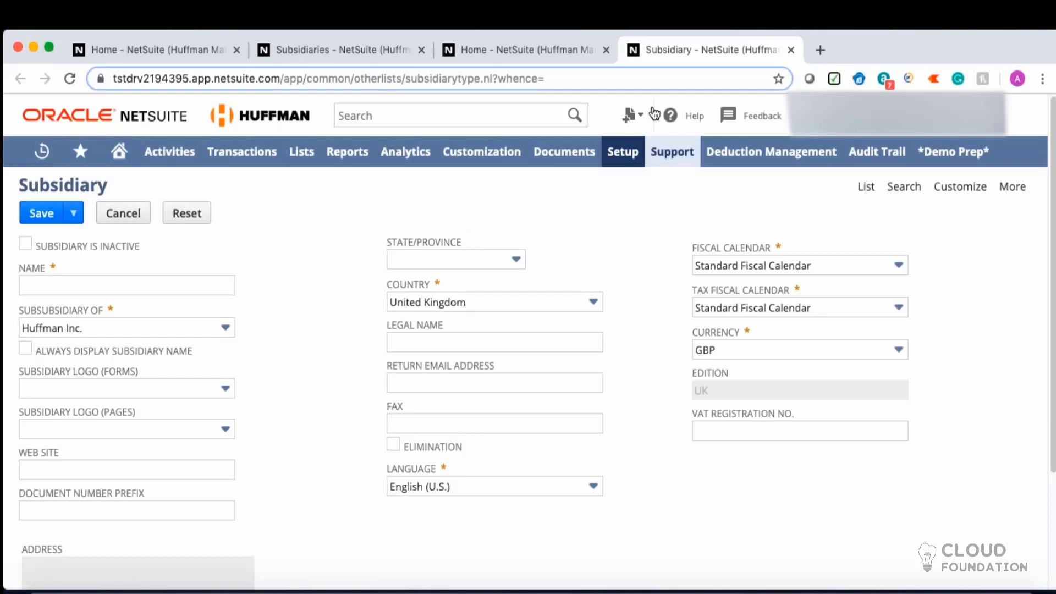
click(344, 51)
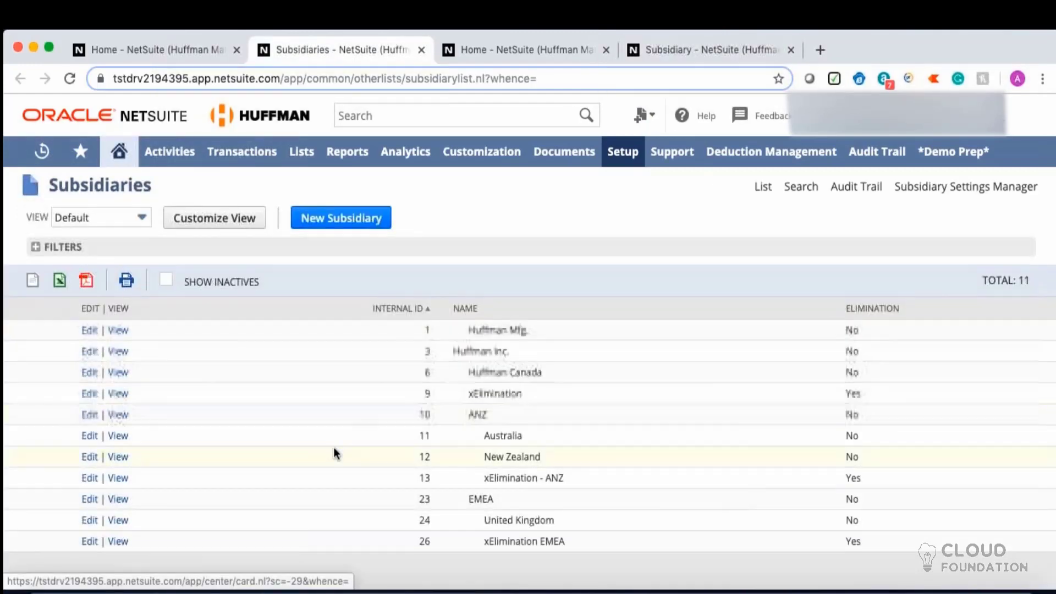
View the Australia subsidiary record and read the field help for its Name field.
click(120, 438)
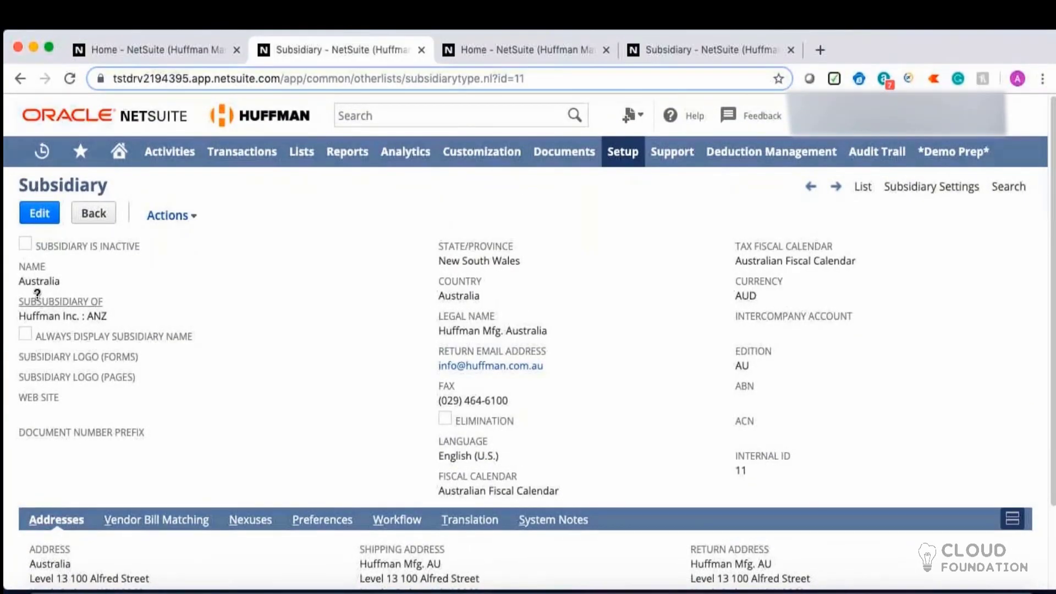
double_click(34, 282)
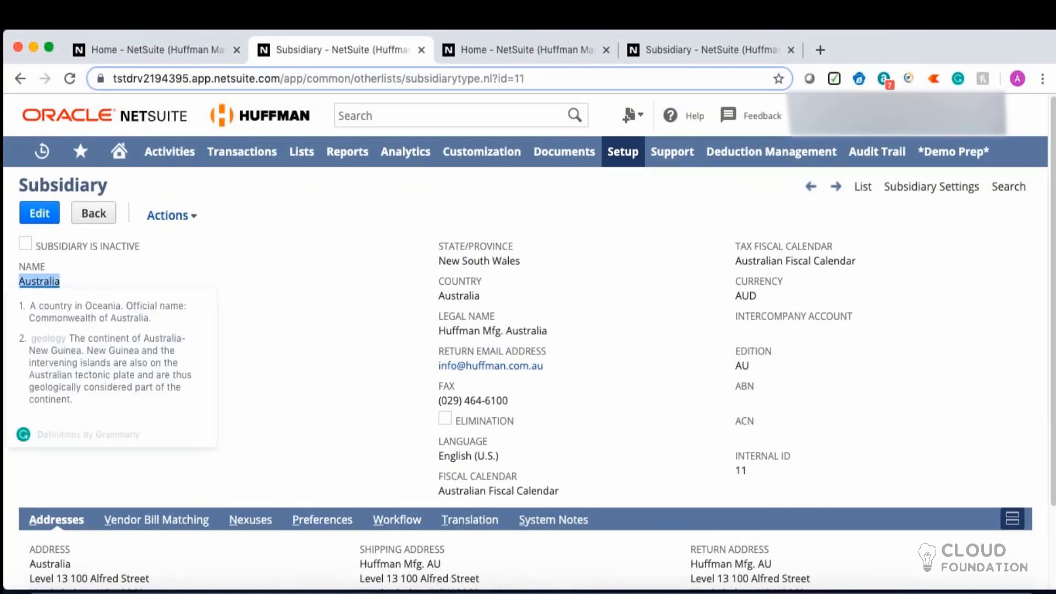
click(269, 311)
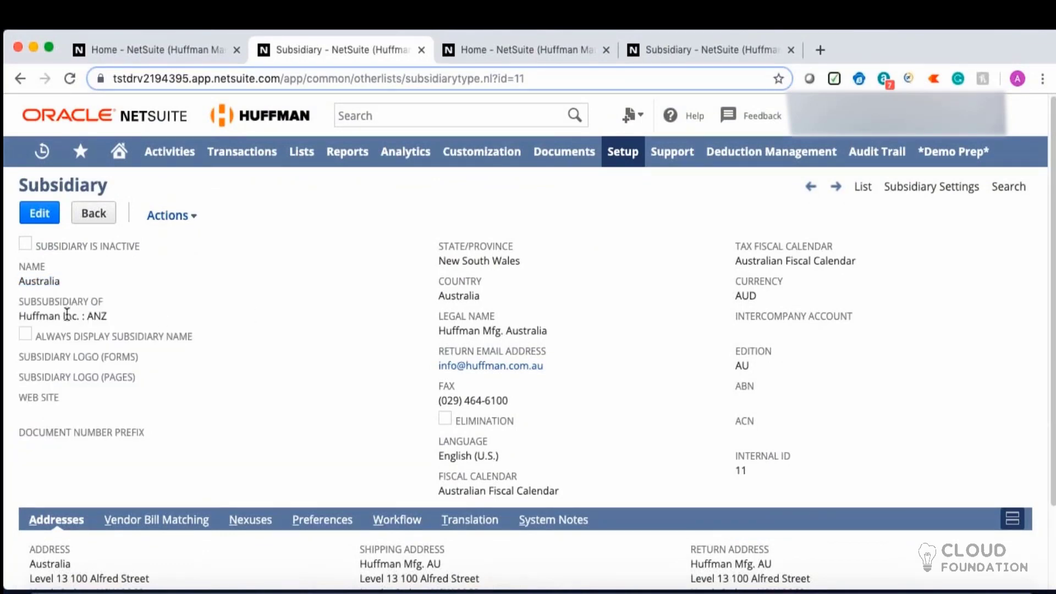
click(32, 267)
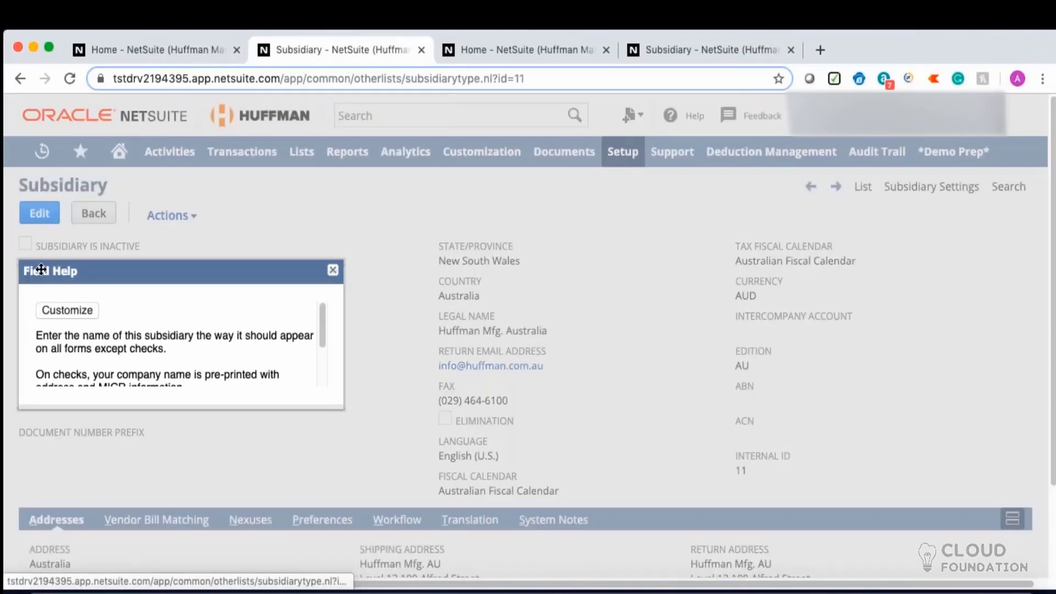
click(333, 272)
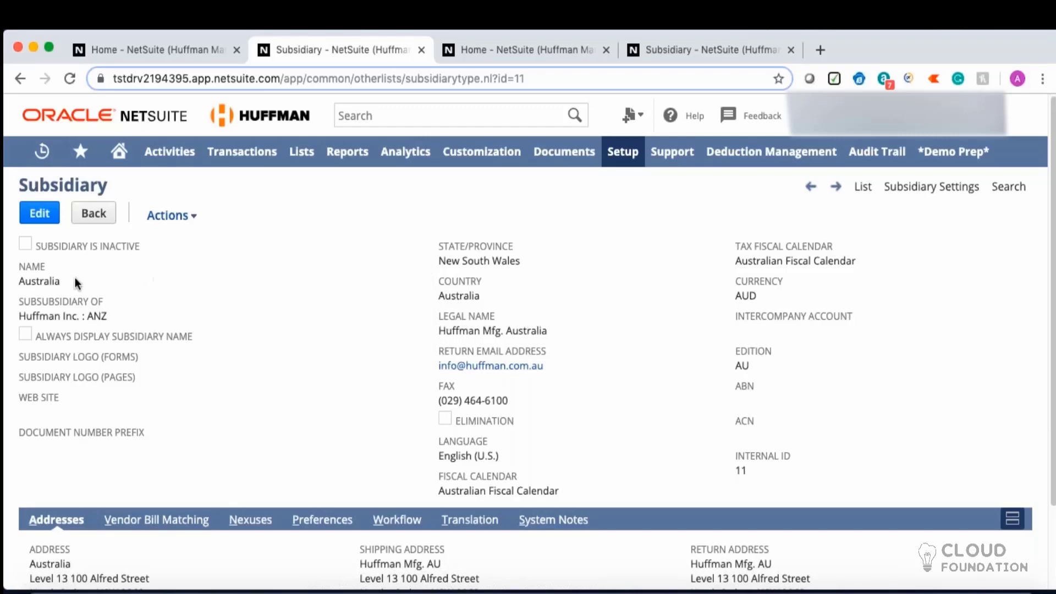
Compare the Australia subsidiary's Name with its Legal Name.
drag(58, 282, 17, 281)
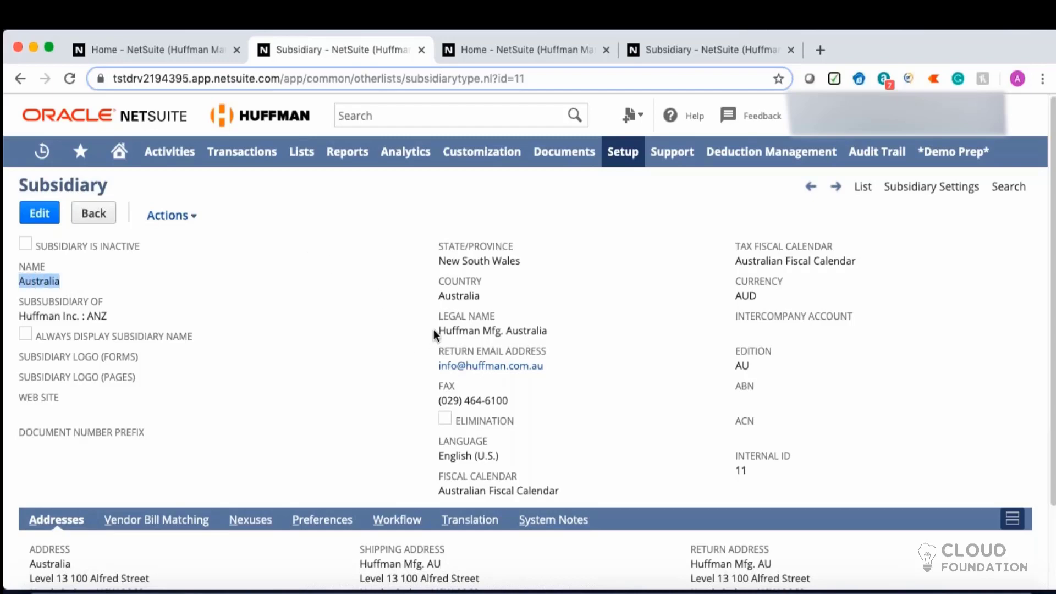
drag(438, 331, 550, 330)
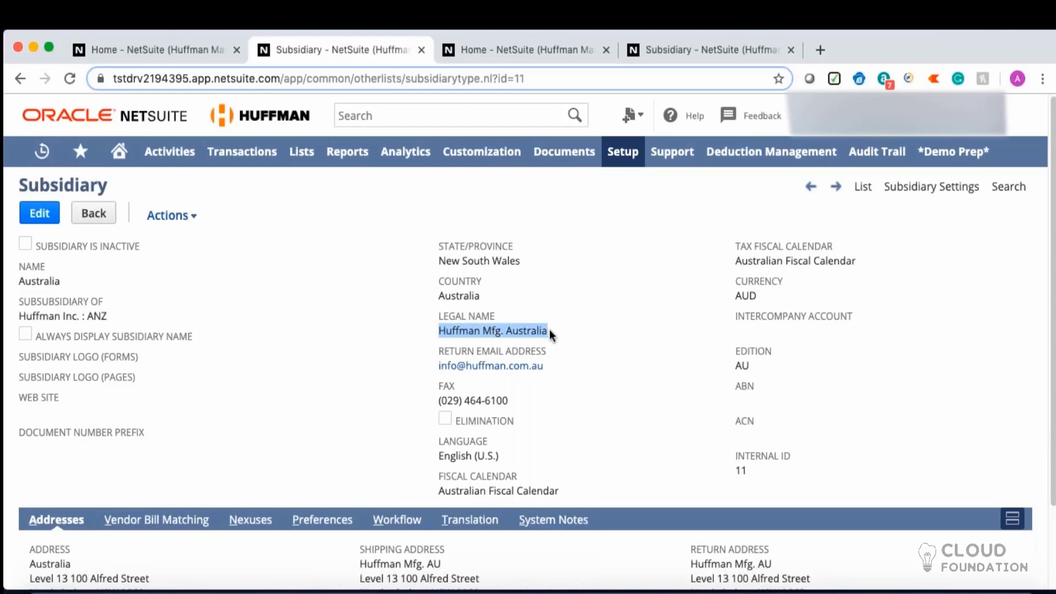
click(611, 348)
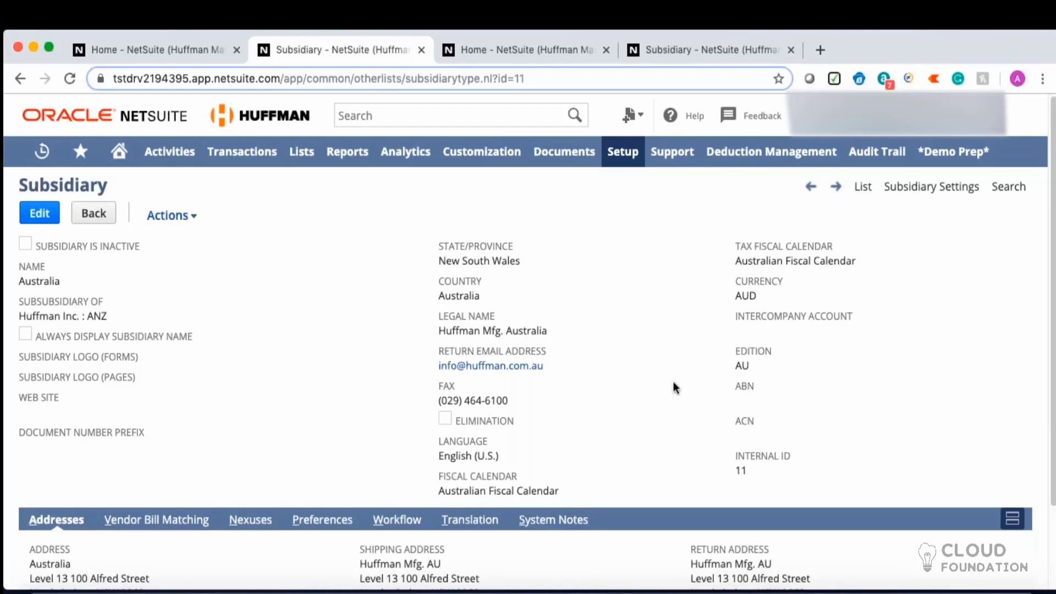
Examine the address, shipping address and return address of the Australia subsidiary.
scroll(673, 382, down, 3)
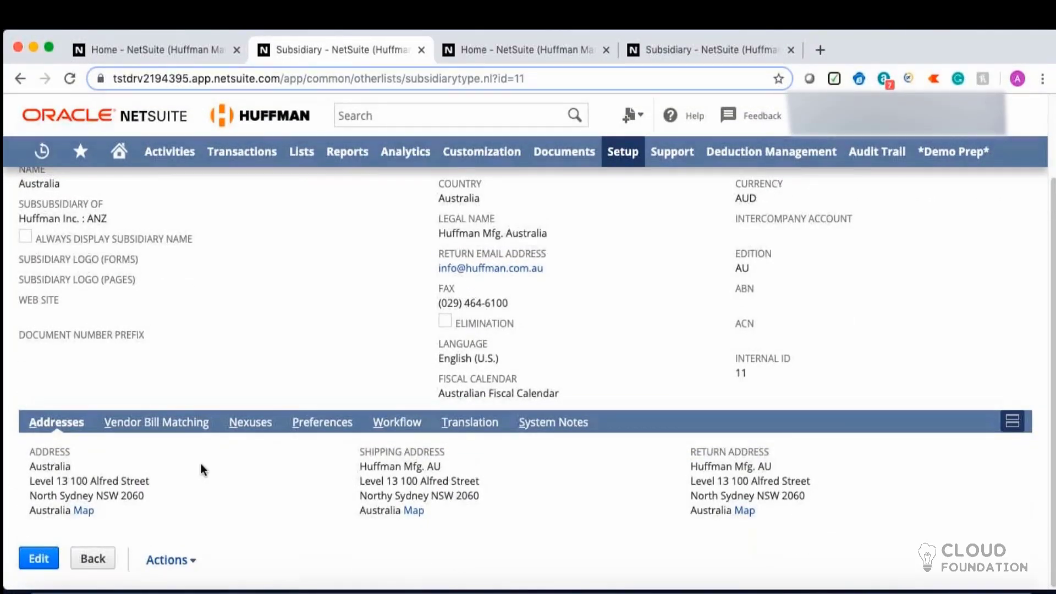
drag(35, 468, 48, 479)
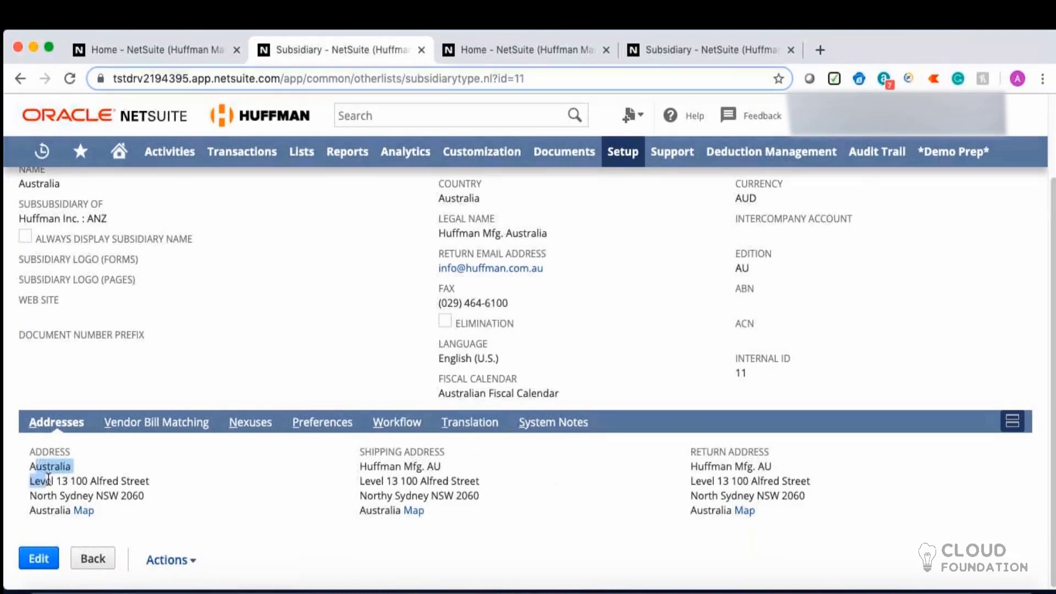
click(49, 484)
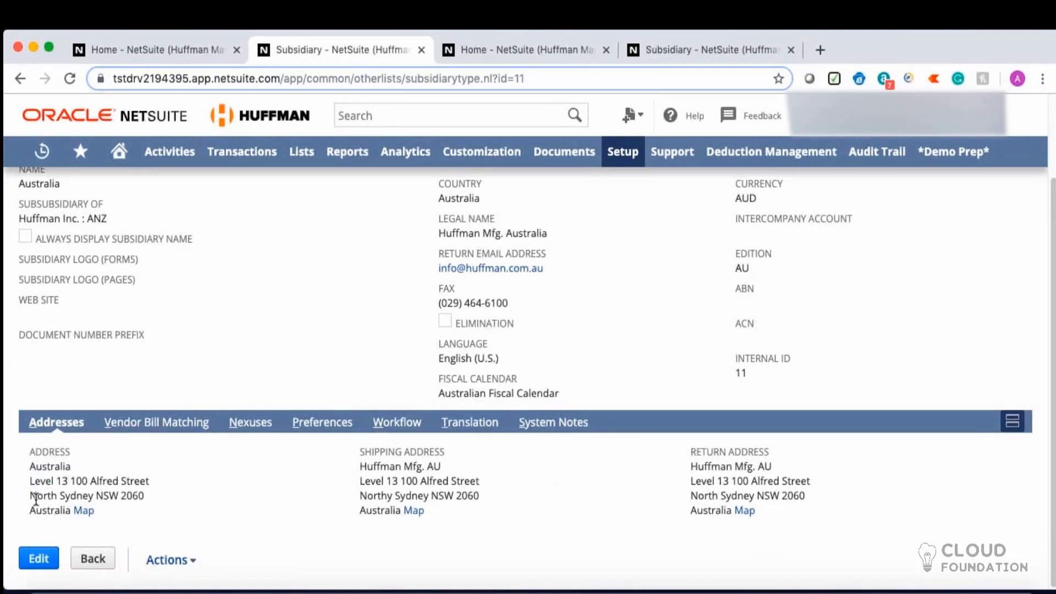